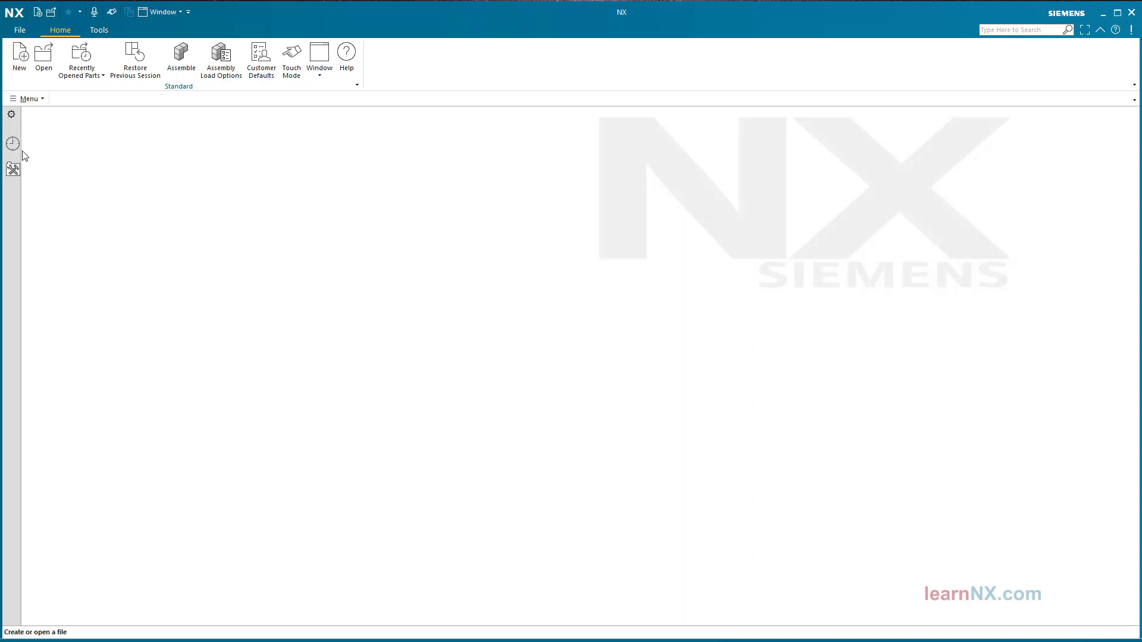
- Open the part B1P-1.prt from the recent-parts history
click(13, 145)
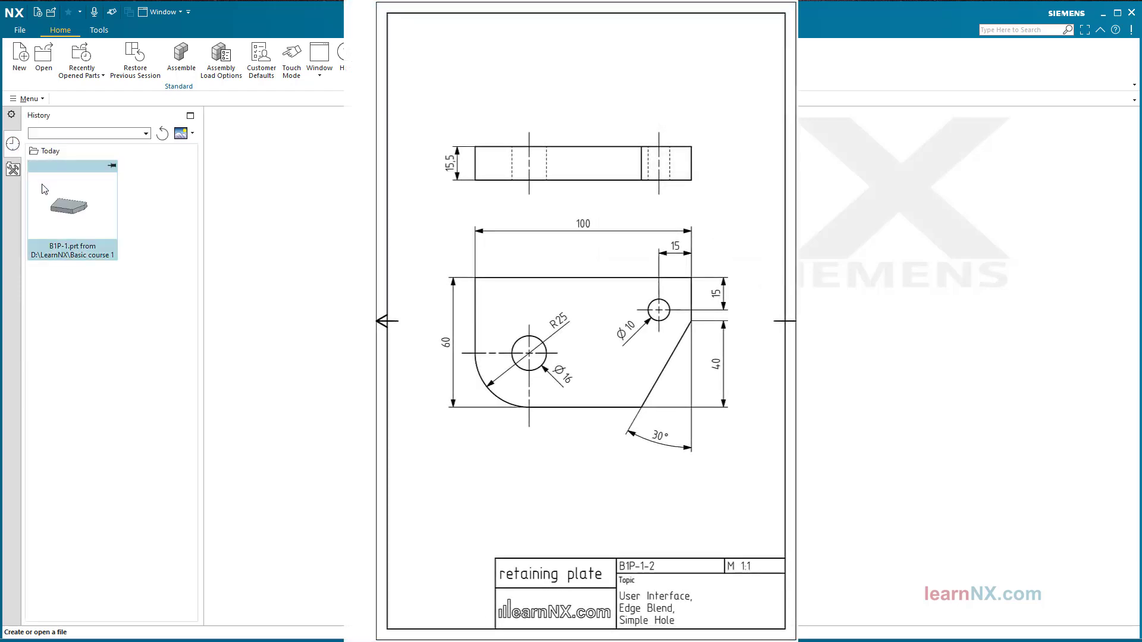
click(69, 229)
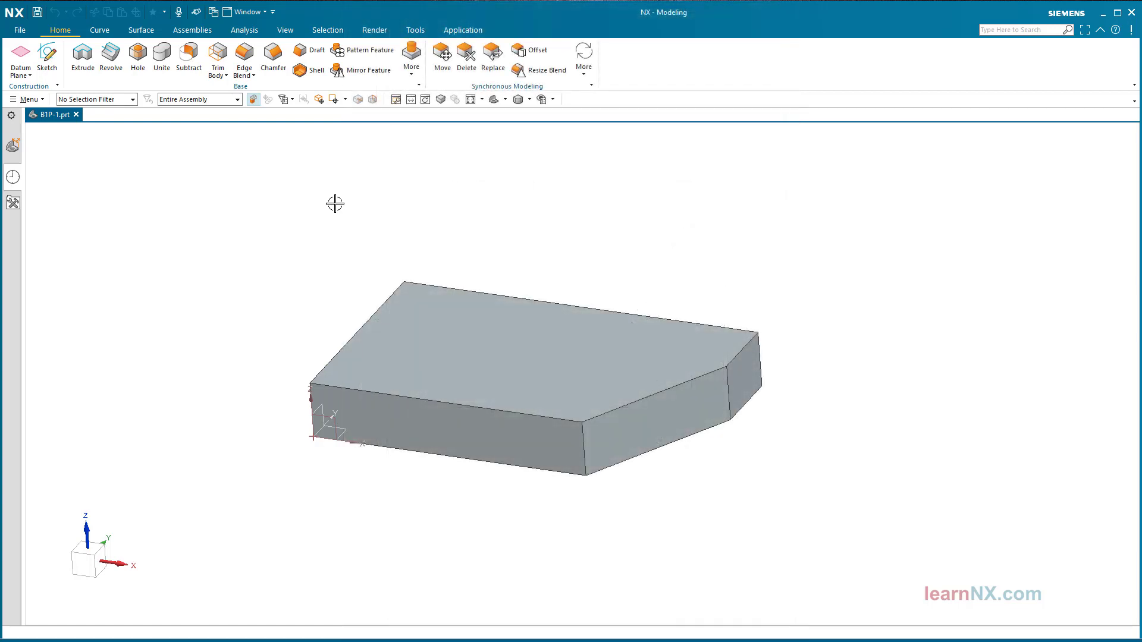
- Start an Edge Blend and expand then collapse its variable radius, setback and stop-short groups
click(242, 53)
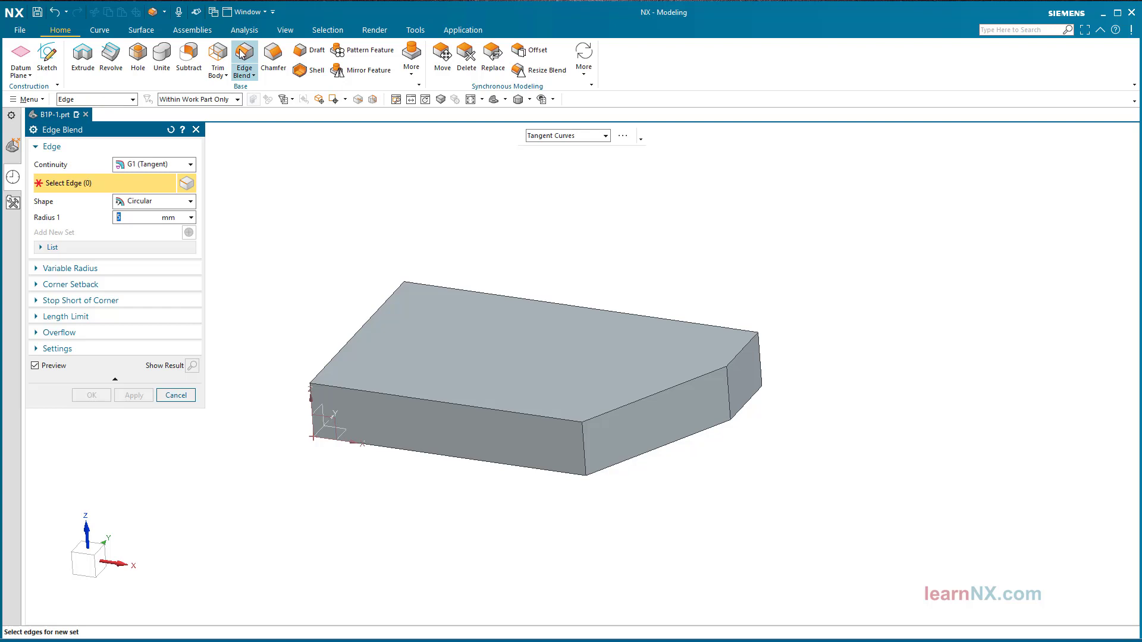
click(127, 276)
click(127, 275)
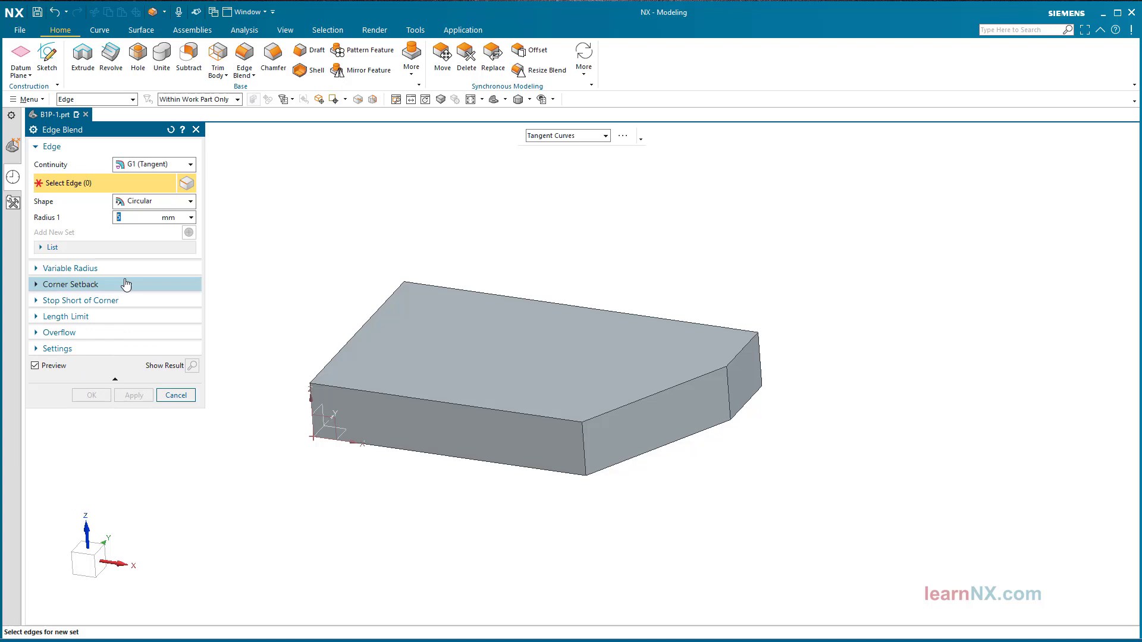
click(126, 285)
click(127, 287)
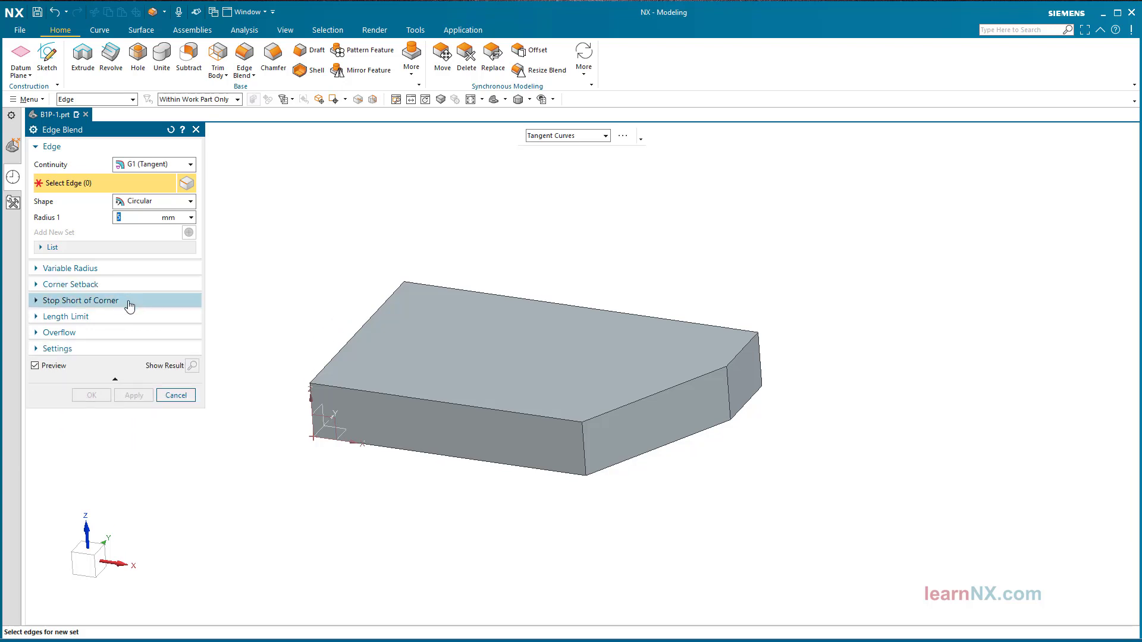
click(128, 303)
click(128, 304)
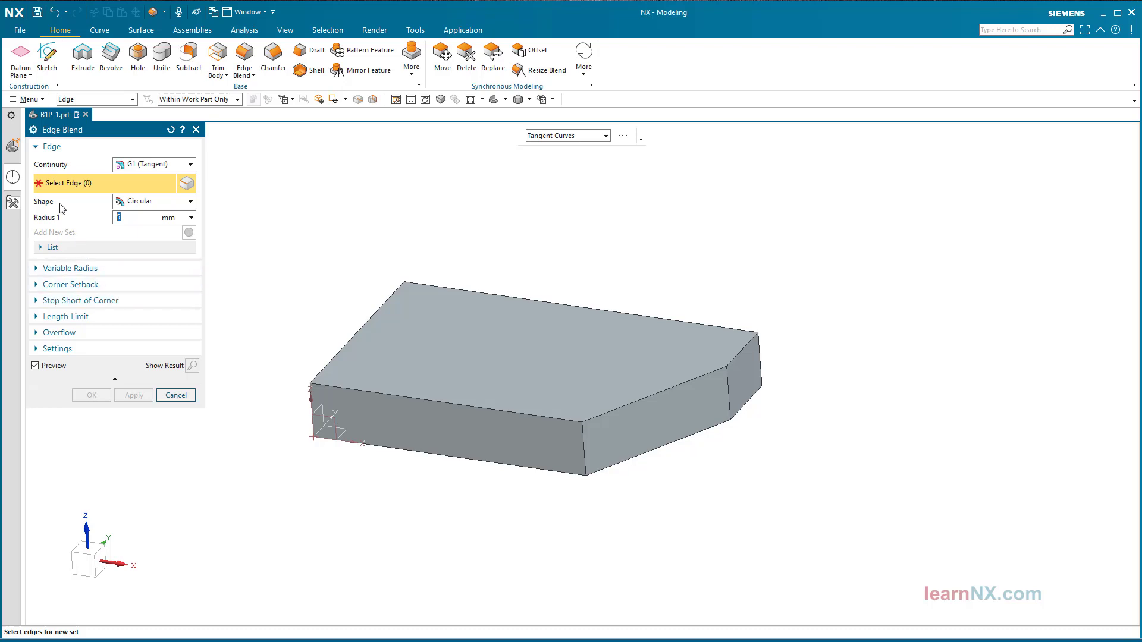
- Switch the Edge Blend dialog to the Less layout, then back to More
click(34, 131)
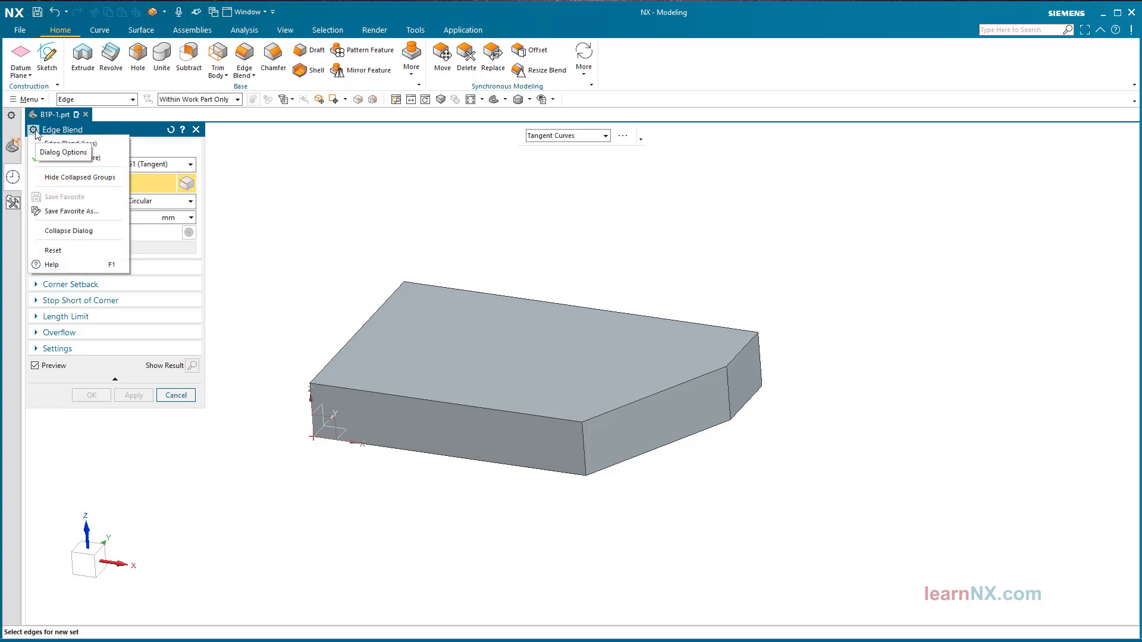
click(87, 143)
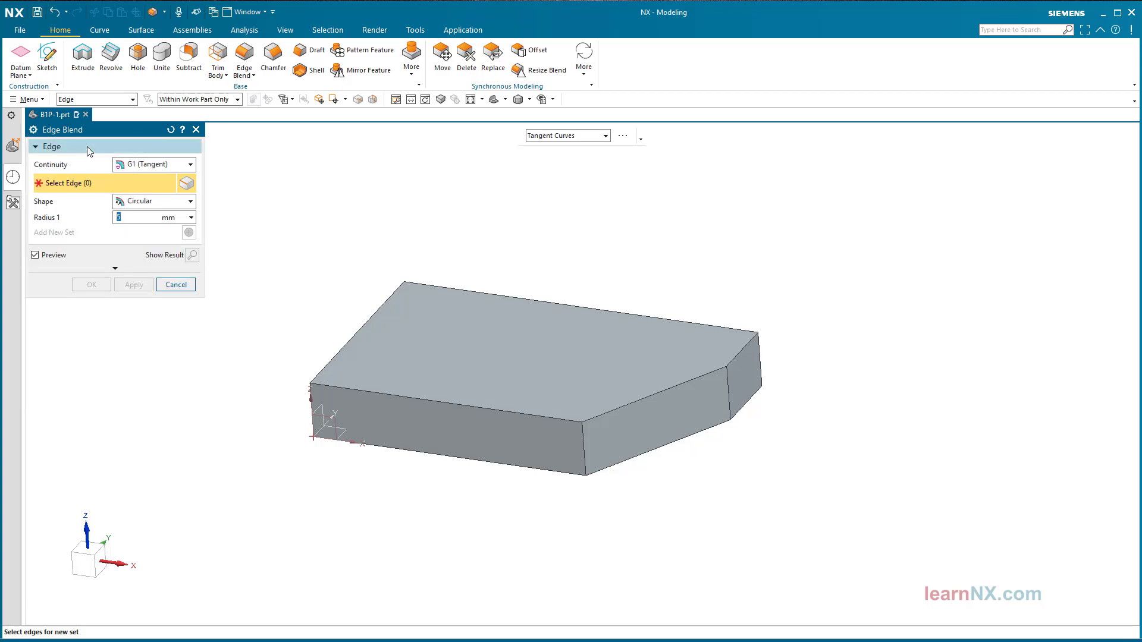
click(34, 130)
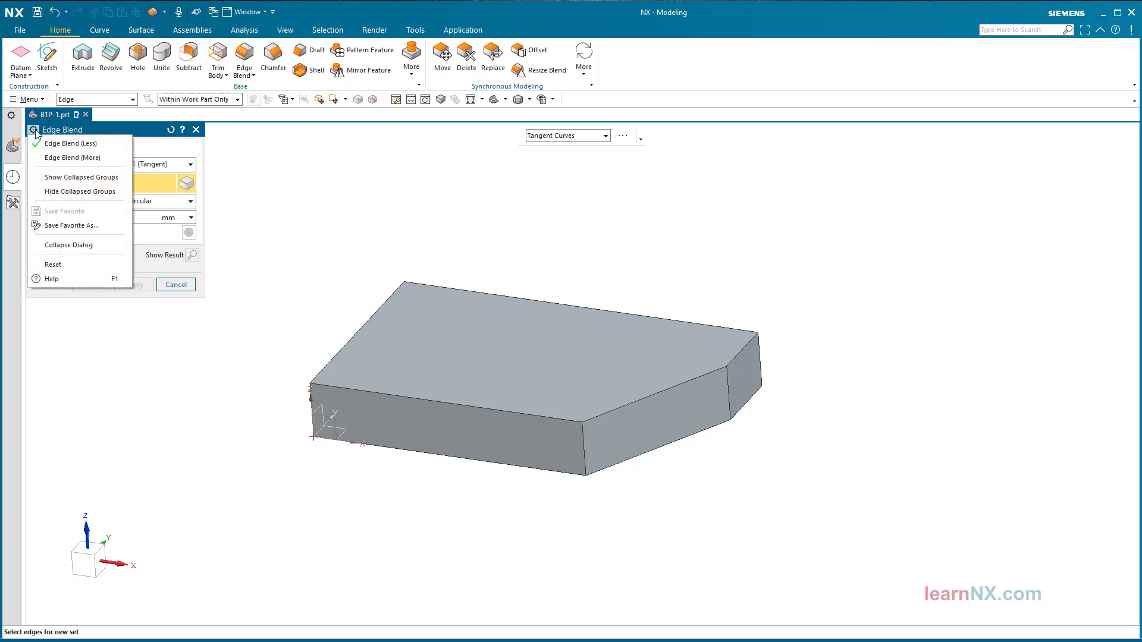
click(90, 158)
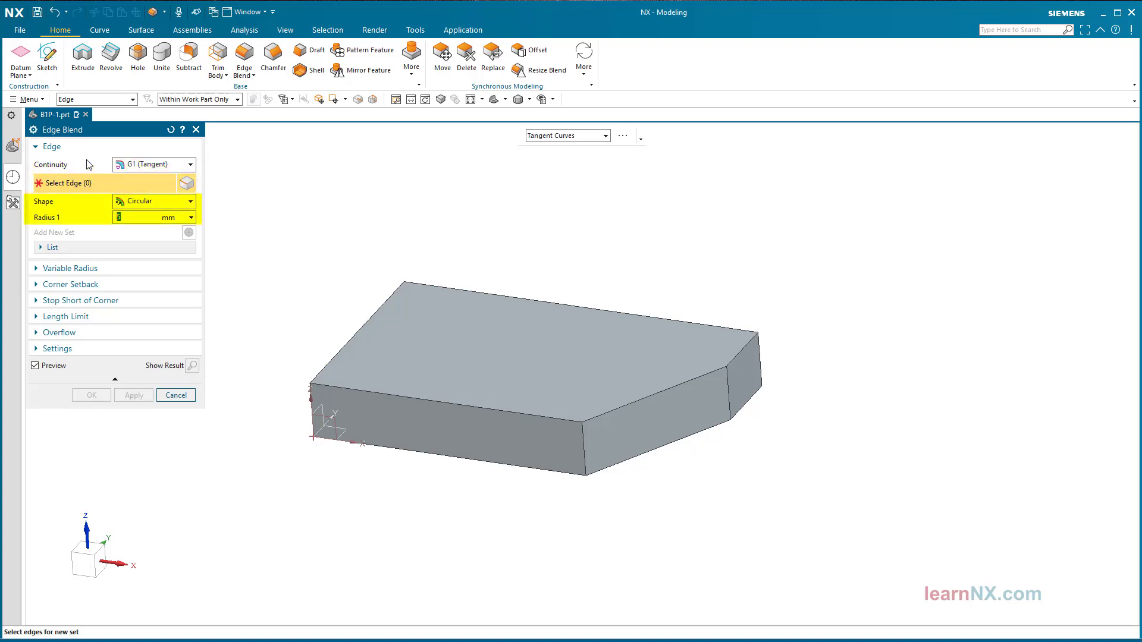
- Blend only the plate's front vertical corner edge with a 25 mm radius
text(25)
key(Return)
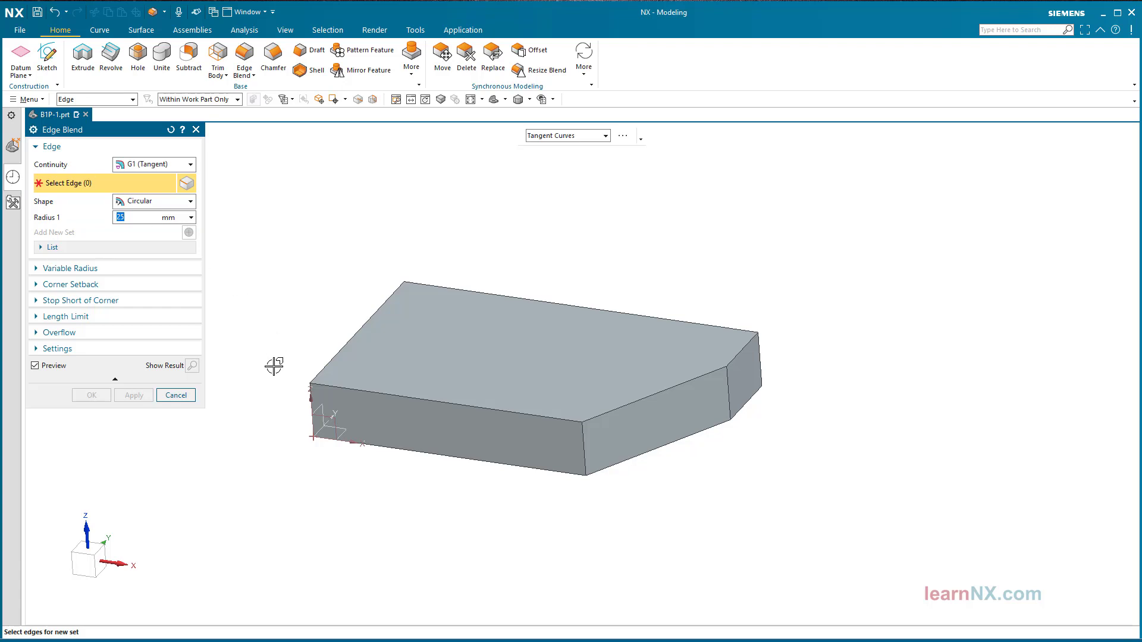
middle_drag(269, 390, 386, 439)
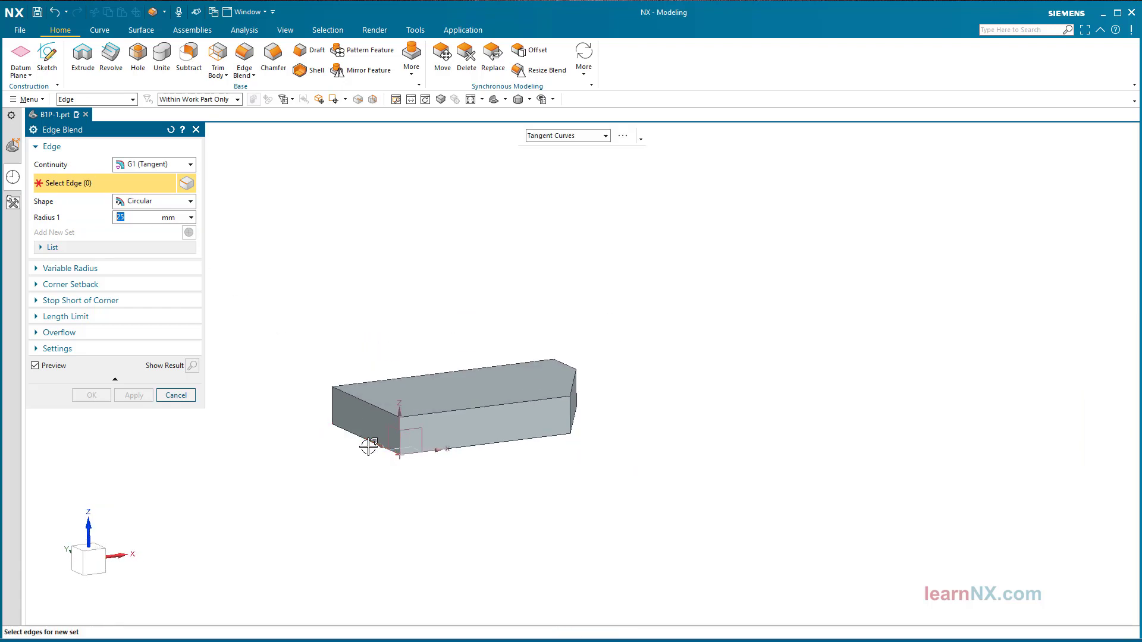
scroll(381, 434, up, 4)
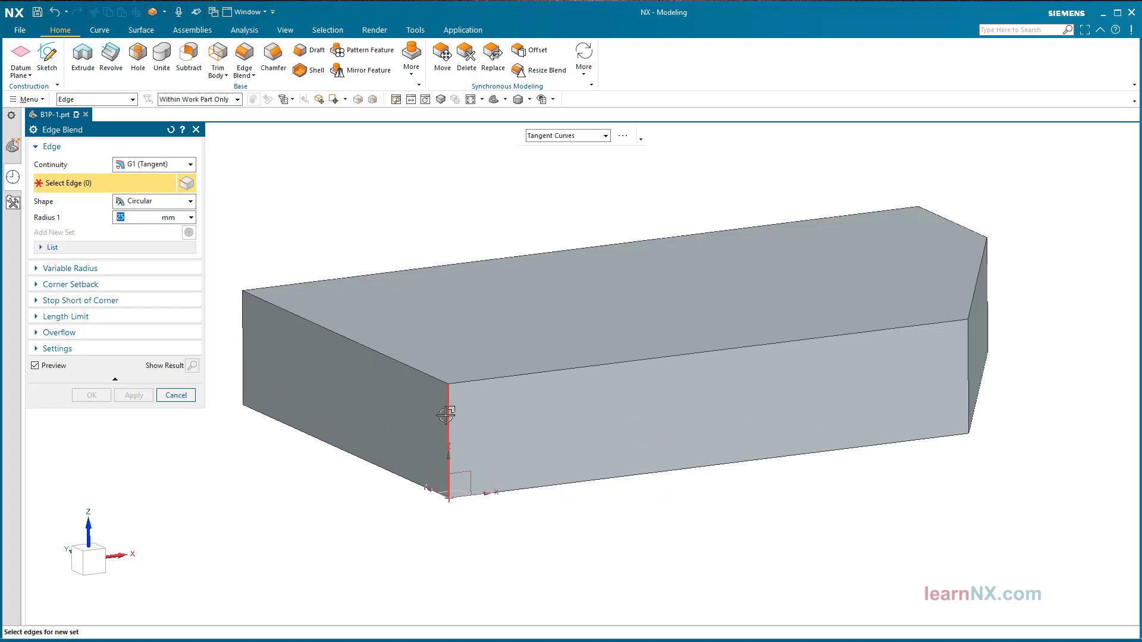
click(448, 430)
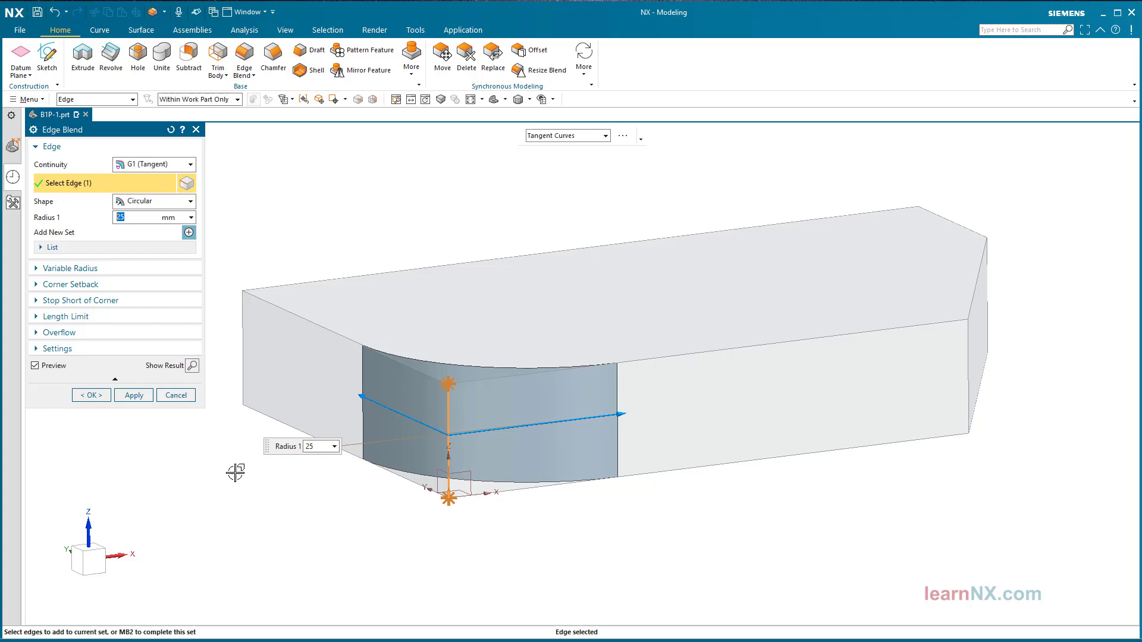
click(241, 361)
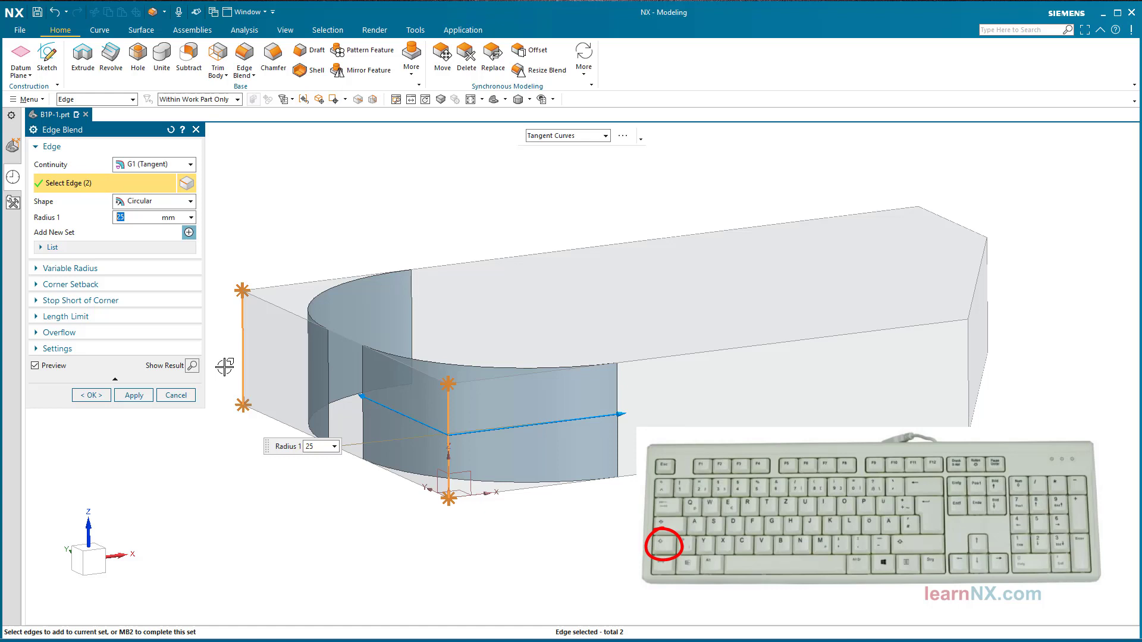
shift+click(236, 364)
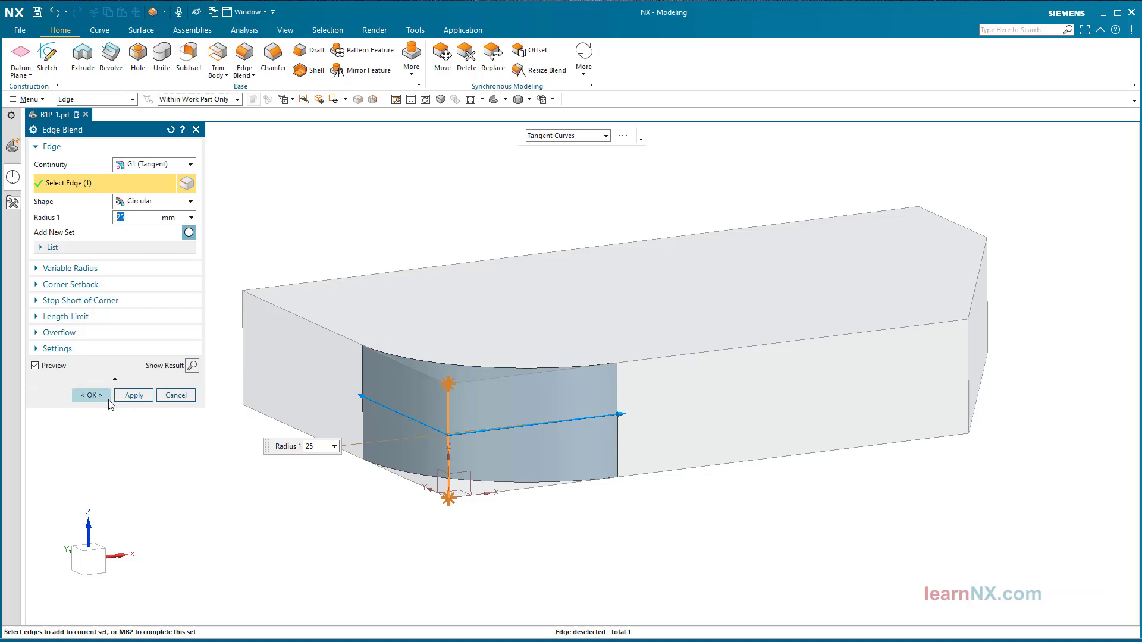
click(96, 395)
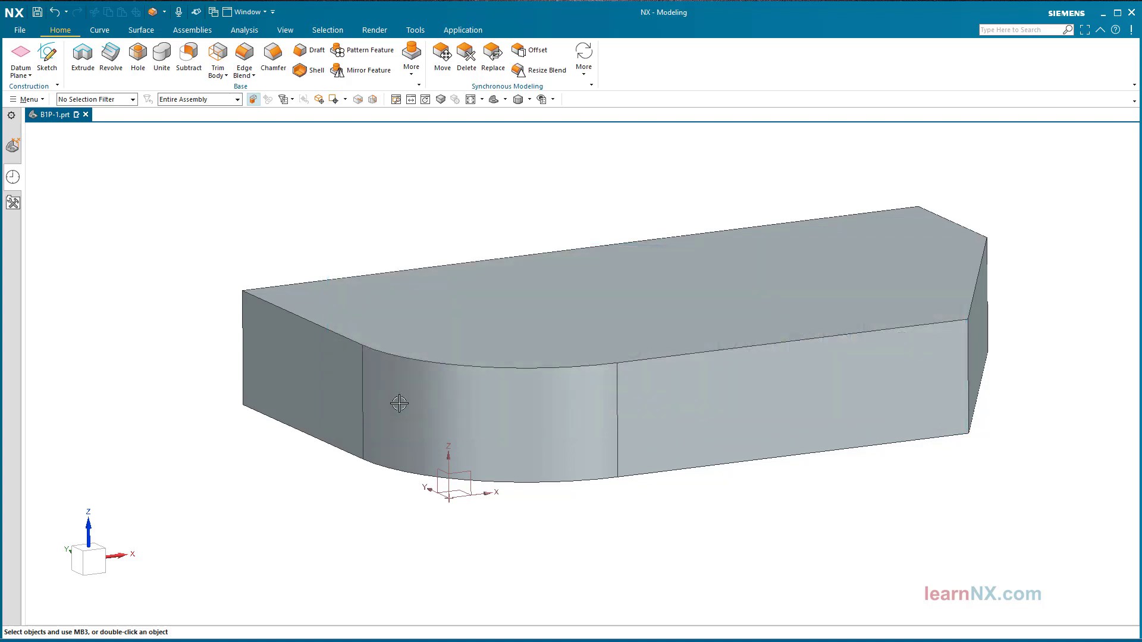
double_click(418, 396)
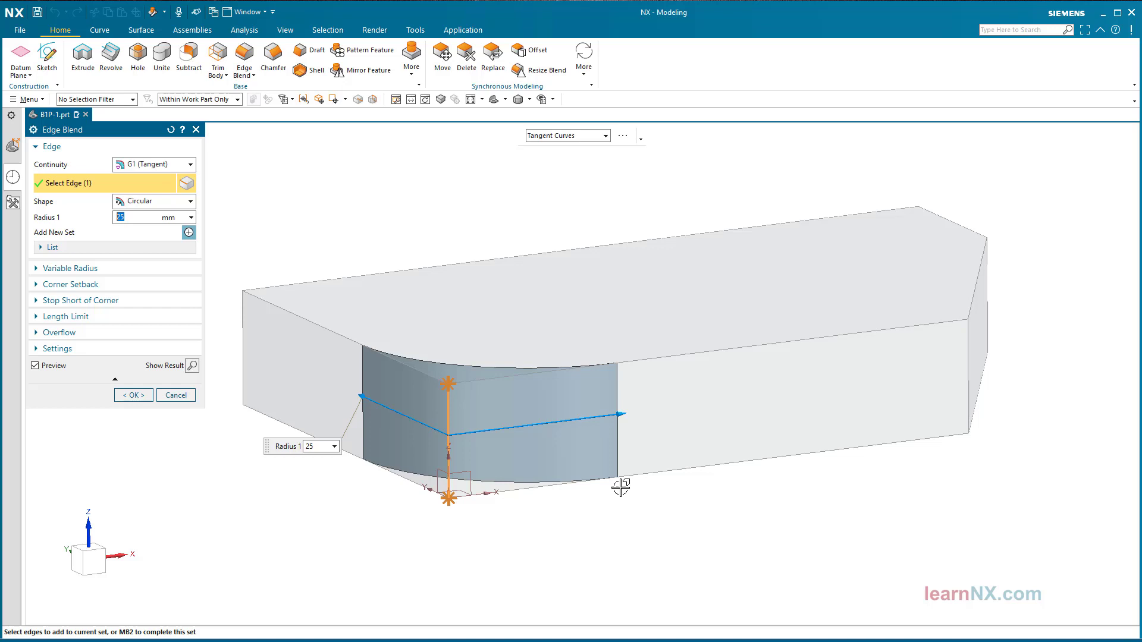
drag(619, 411, 520, 427)
text(2)
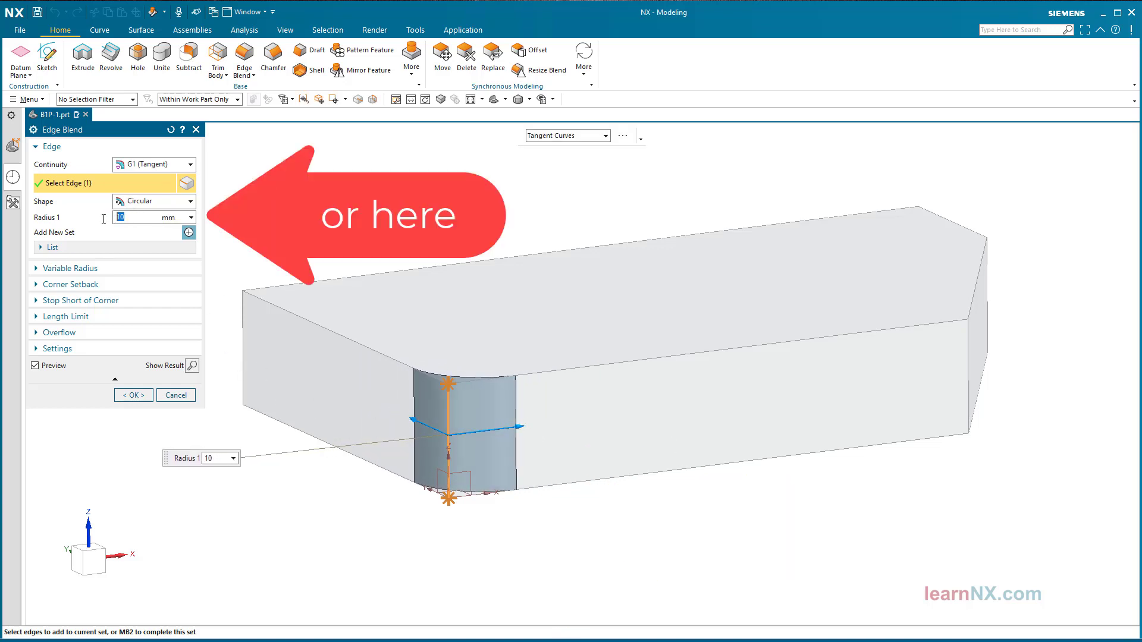
text(5)
key(Return)
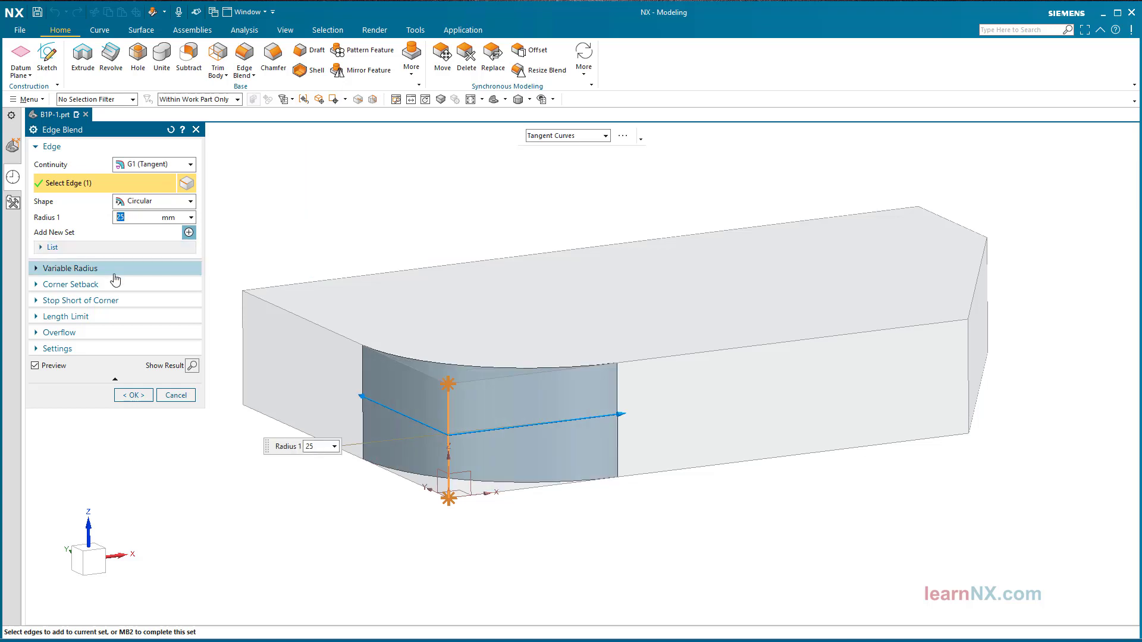
click(127, 394)
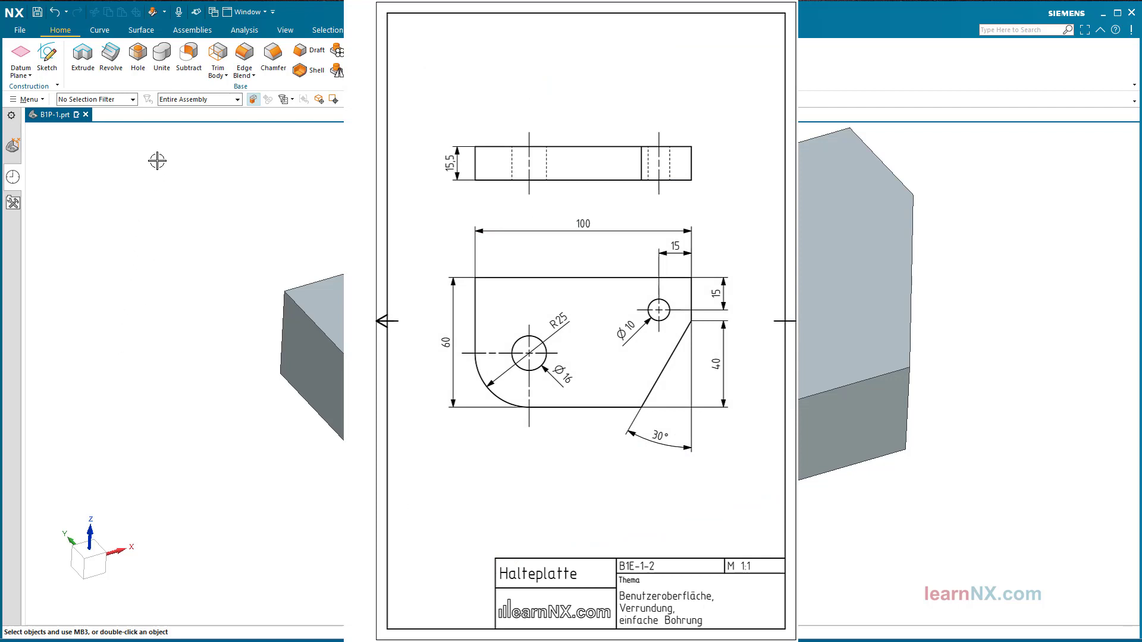
- Start a Hole feature and show the list of hole types
click(136, 59)
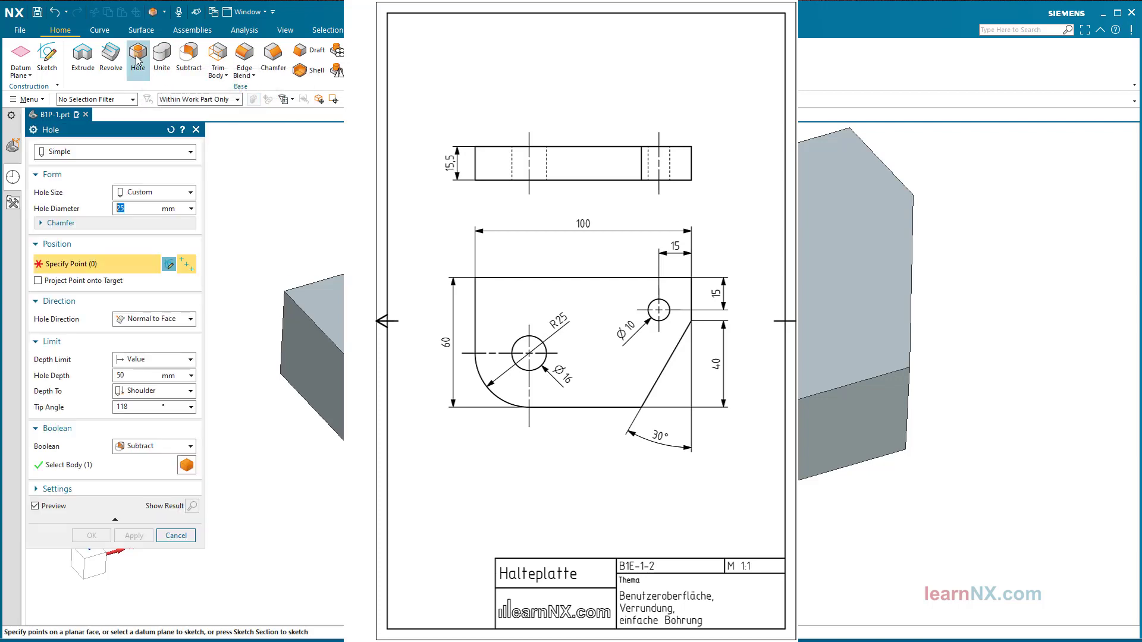
click(177, 159)
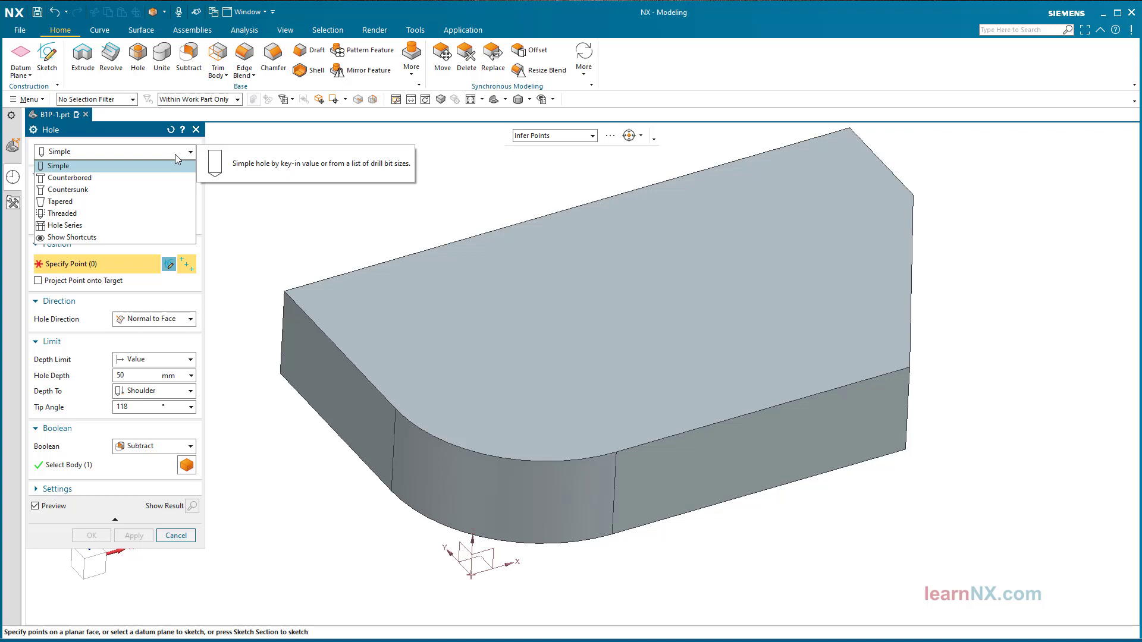
click(132, 237)
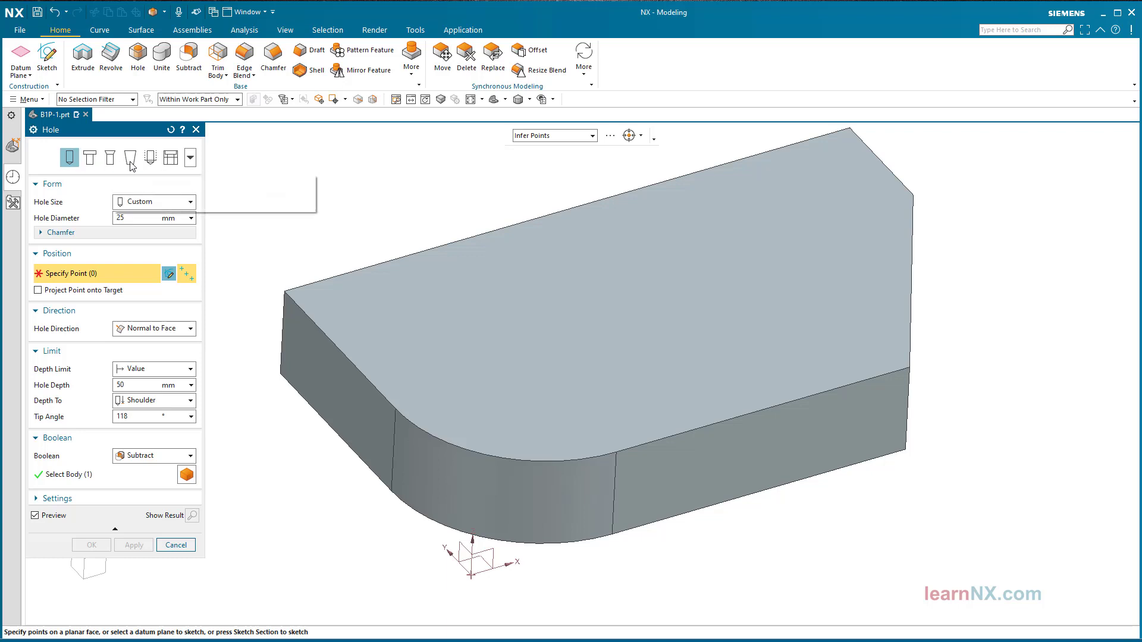
click(190, 158)
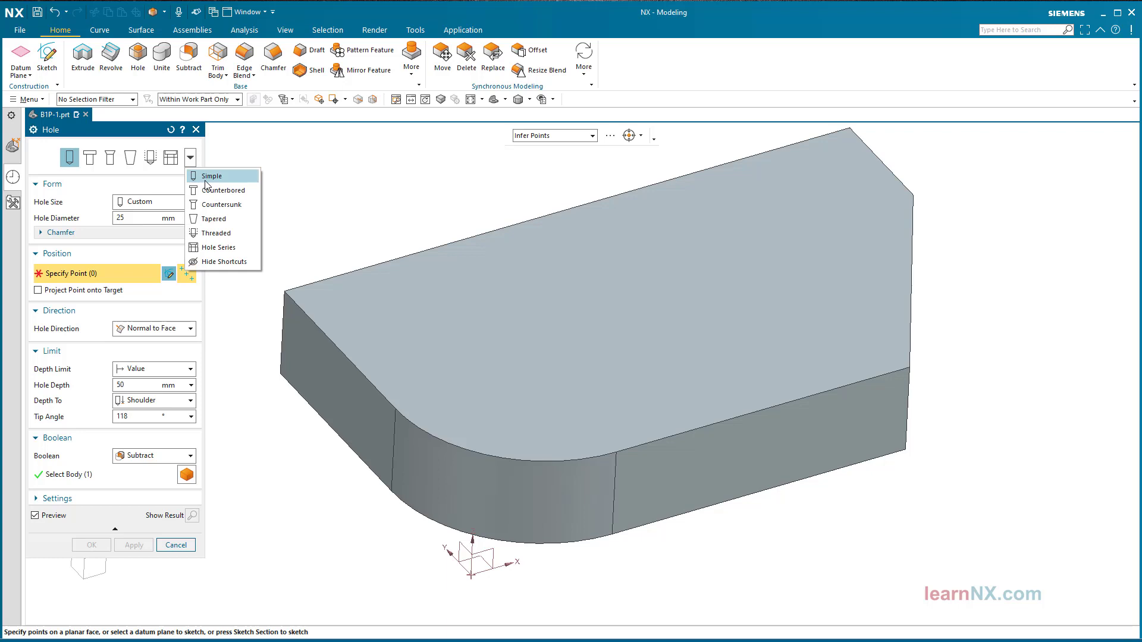
click(223, 263)
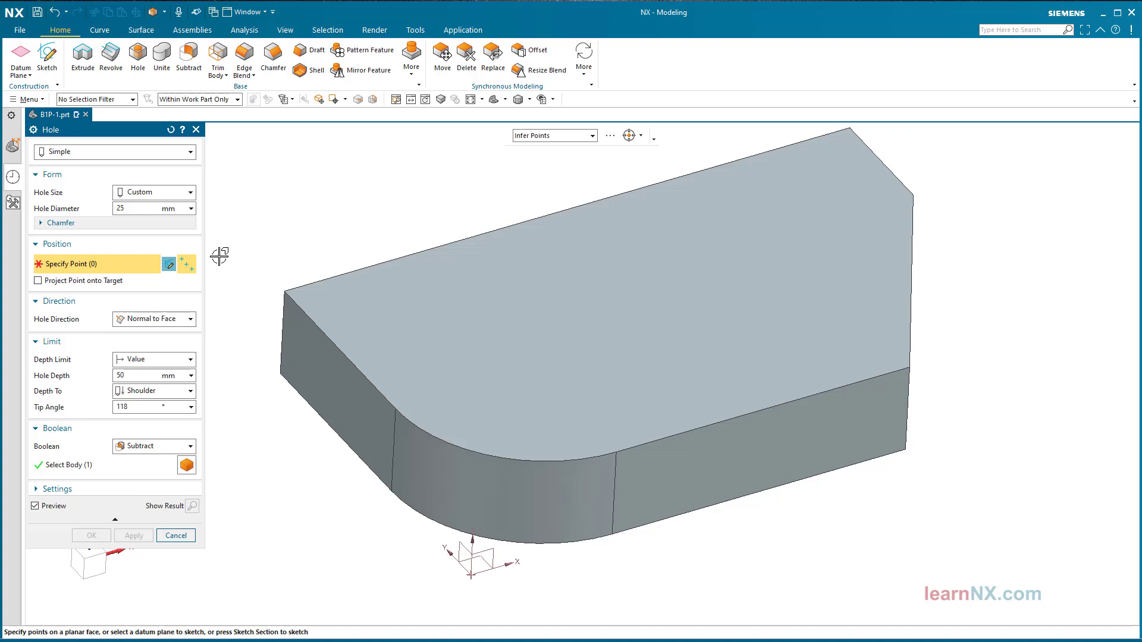
- Keep the hole type Simple and try Drill Size sizing, leaving 0.35
click(190, 153)
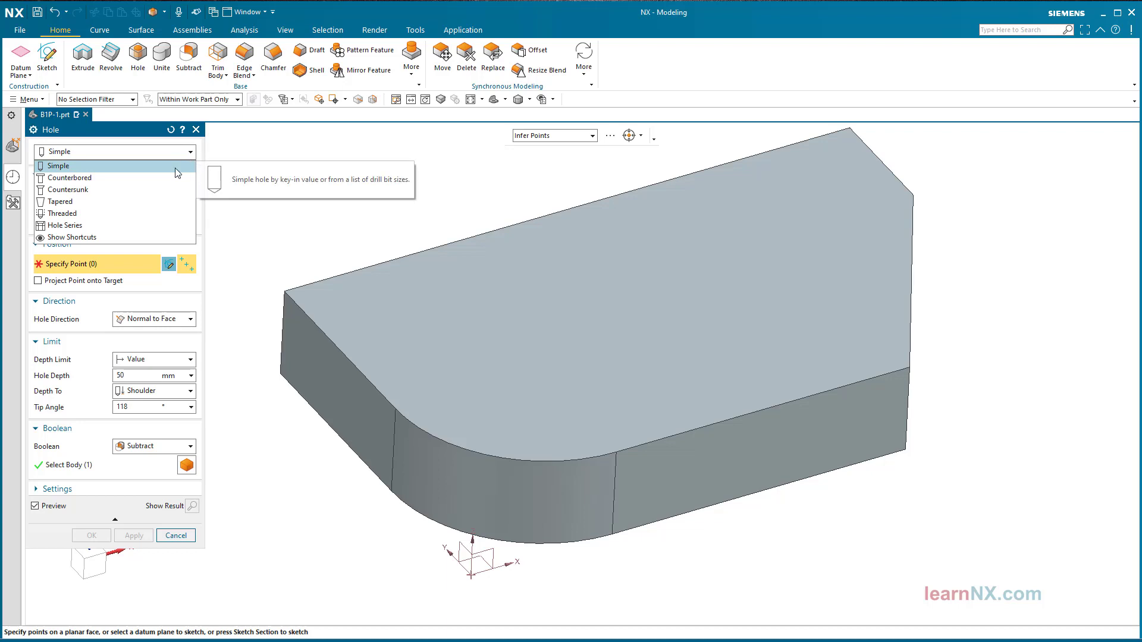
click(175, 167)
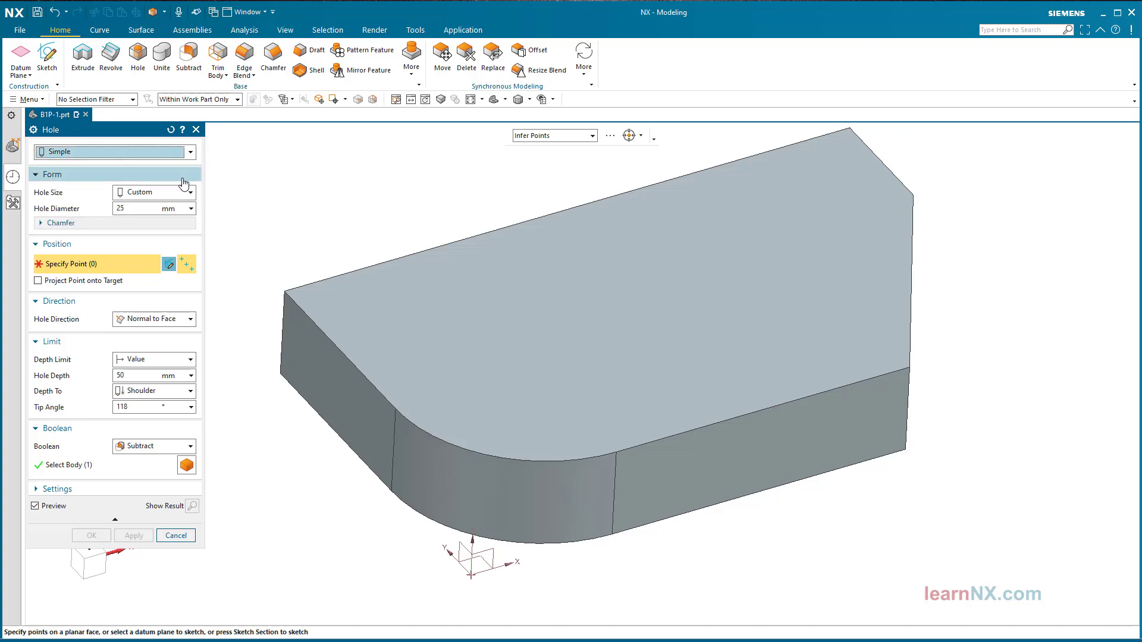
click(190, 192)
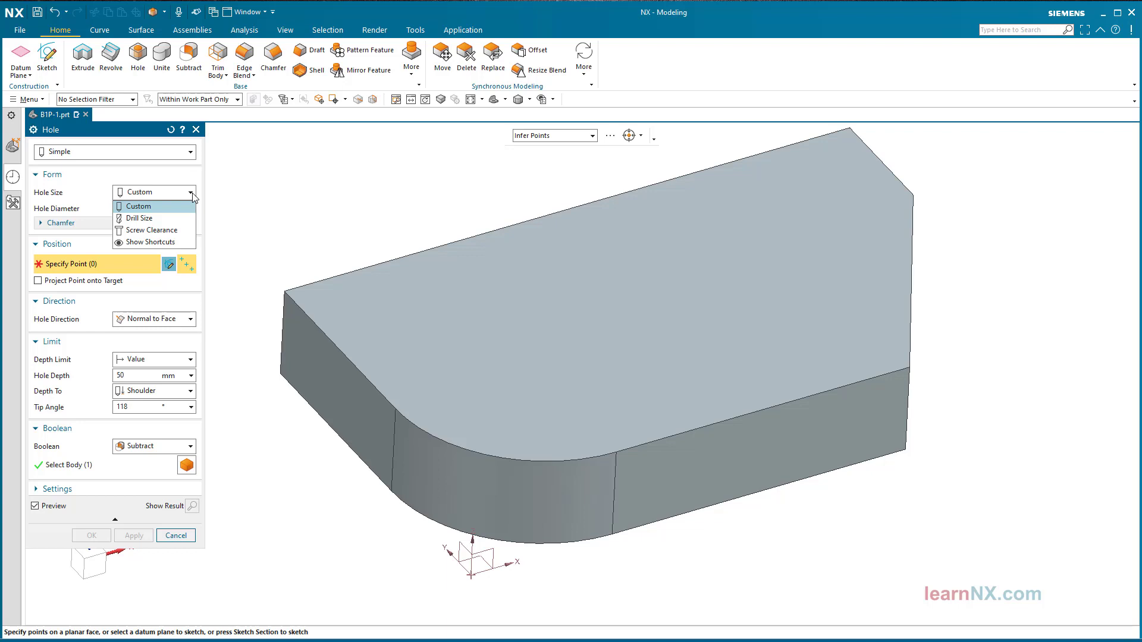
click(182, 223)
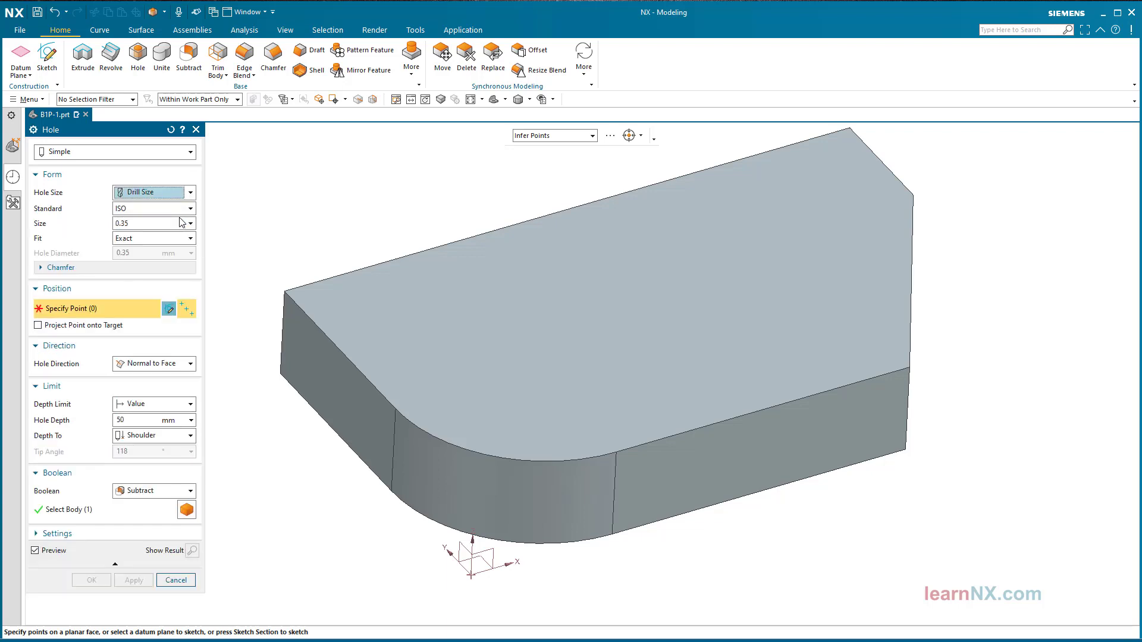
click(191, 224)
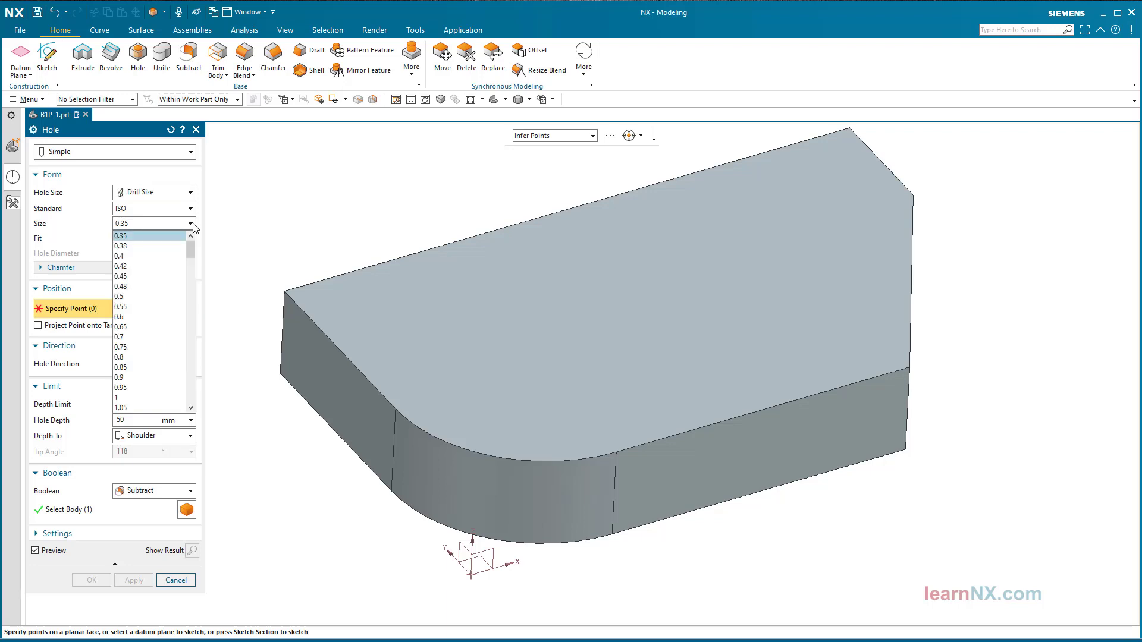
drag(191, 250, 194, 306)
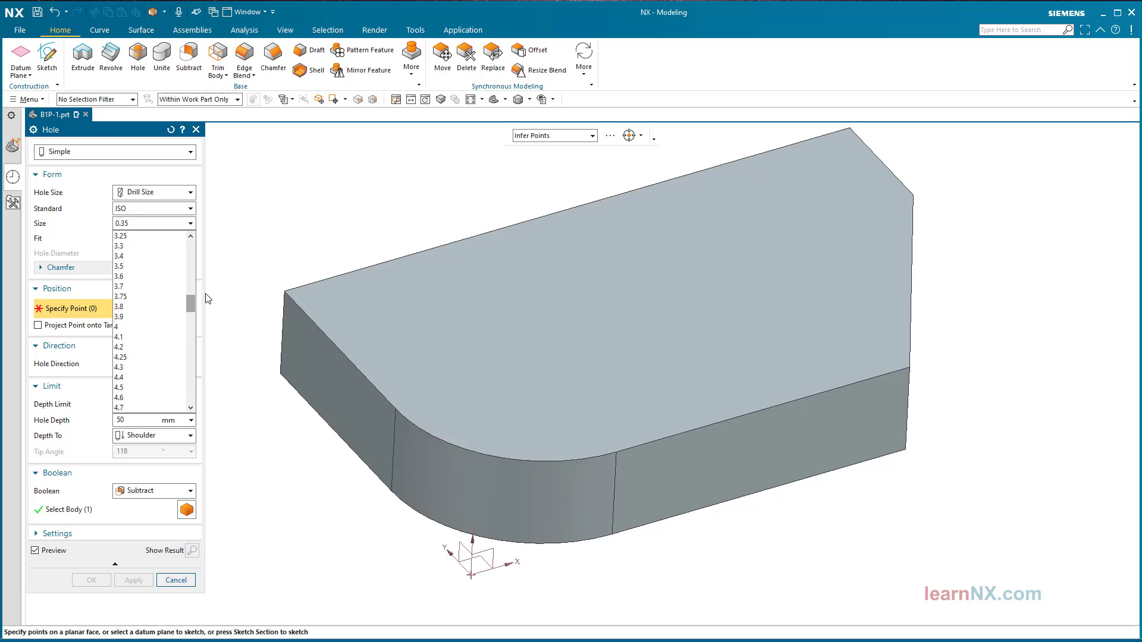
click(232, 277)
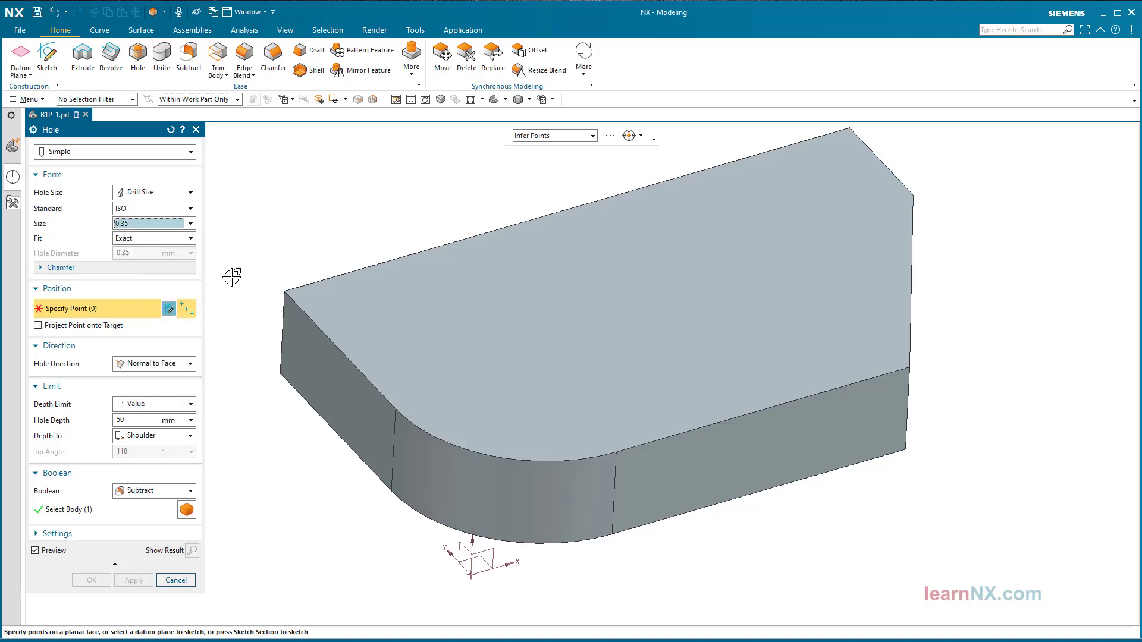
- Size the hole as an ISO M10 Screw Clearance hole, giving 11 mm diameter
click(190, 194)
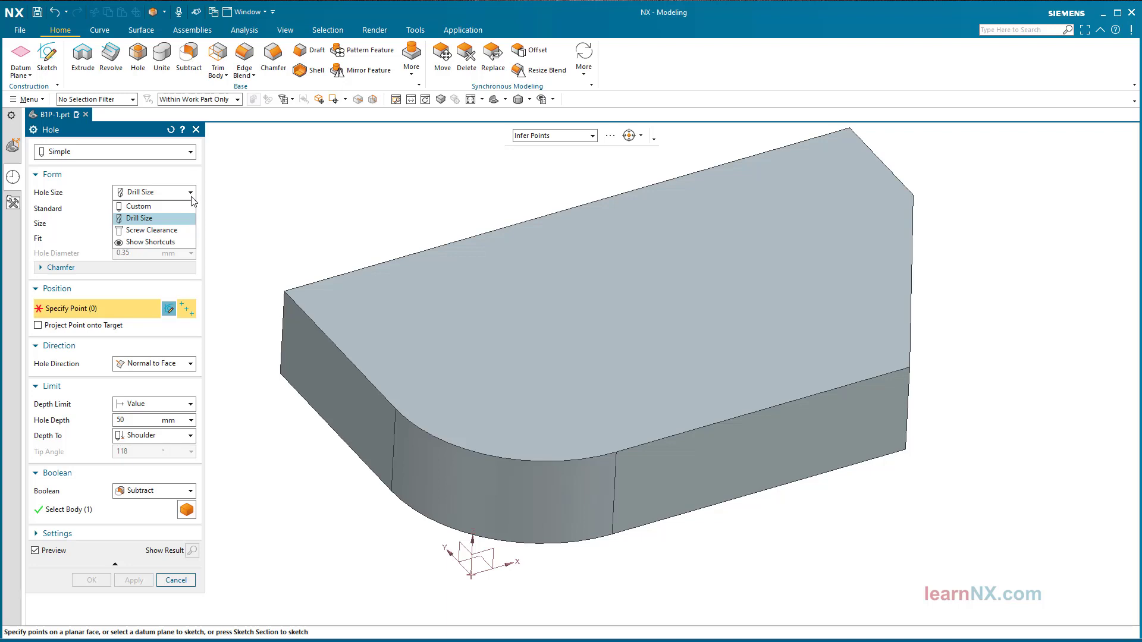
click(186, 231)
click(191, 239)
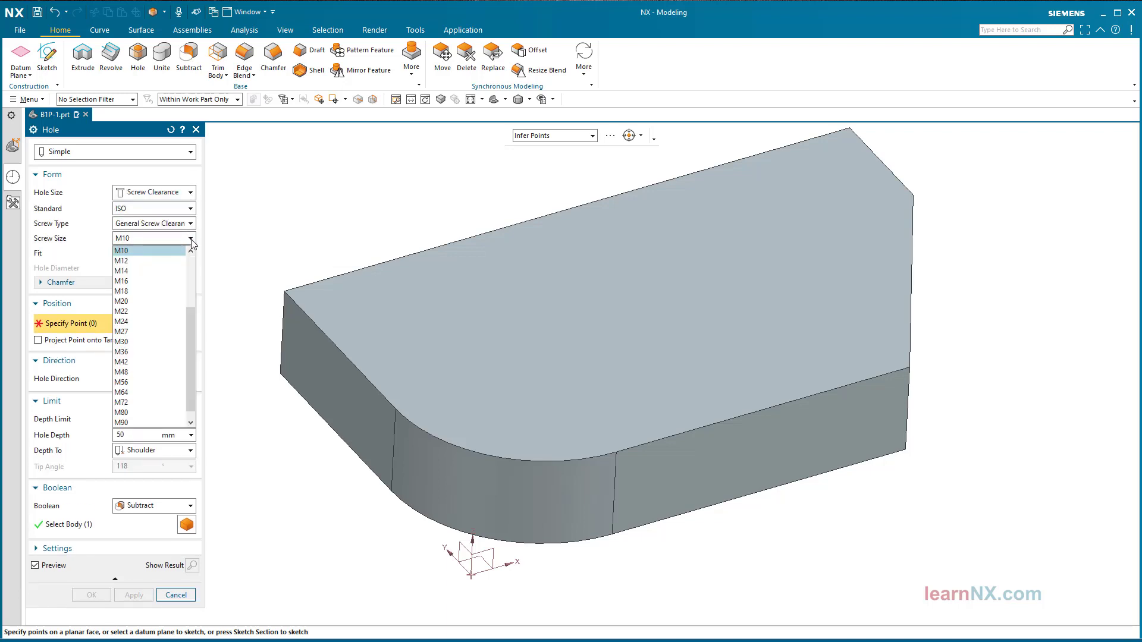
click(218, 253)
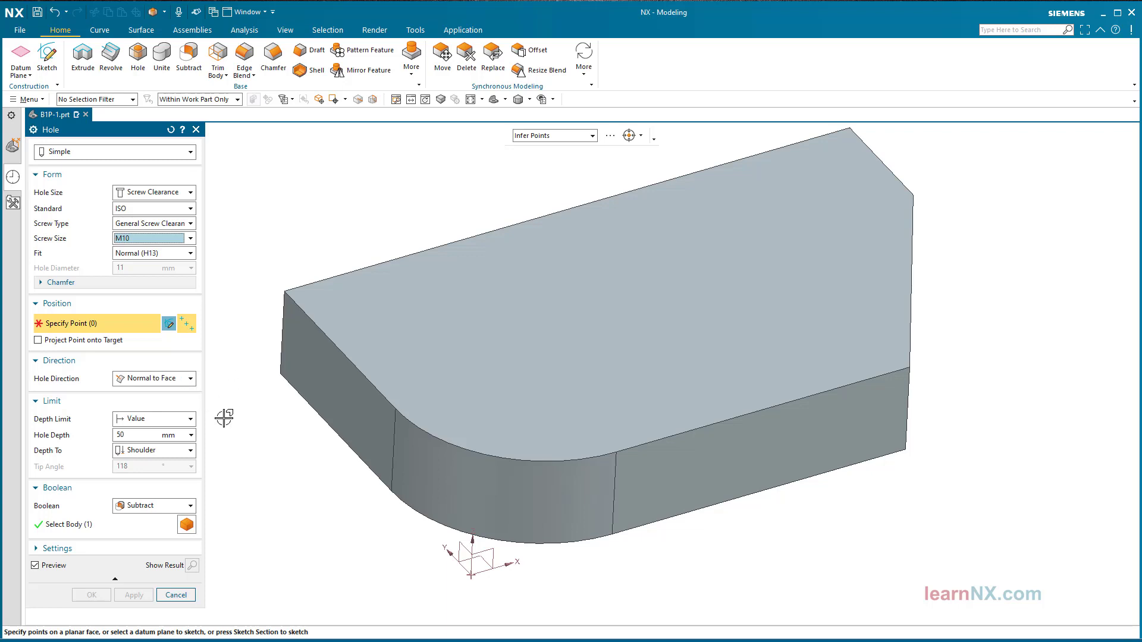
click(191, 419)
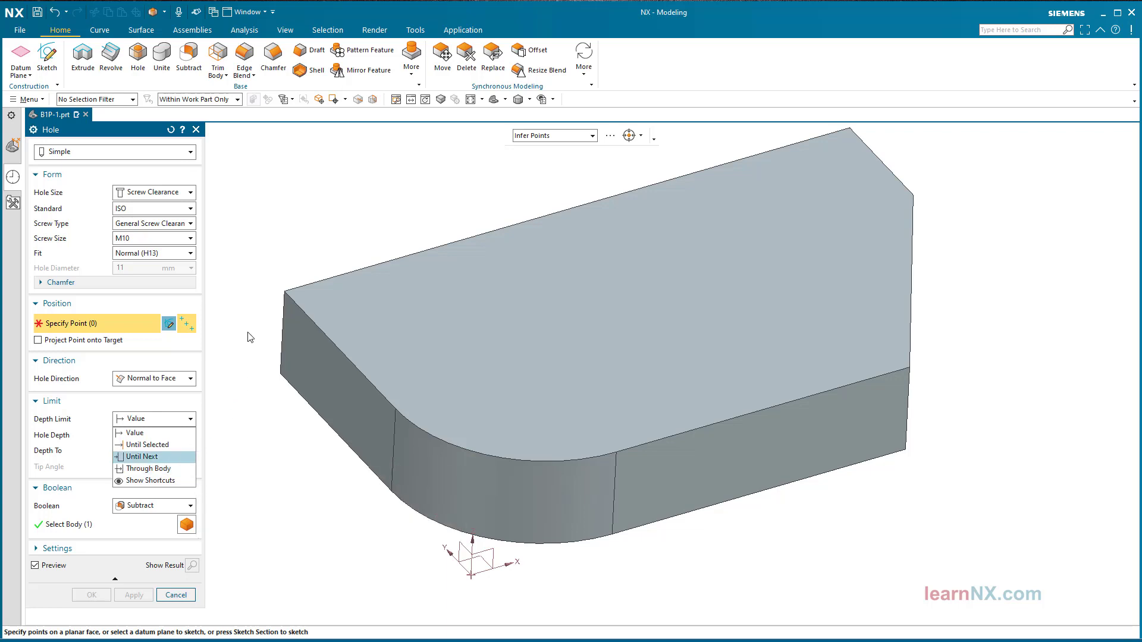
key(Escape)
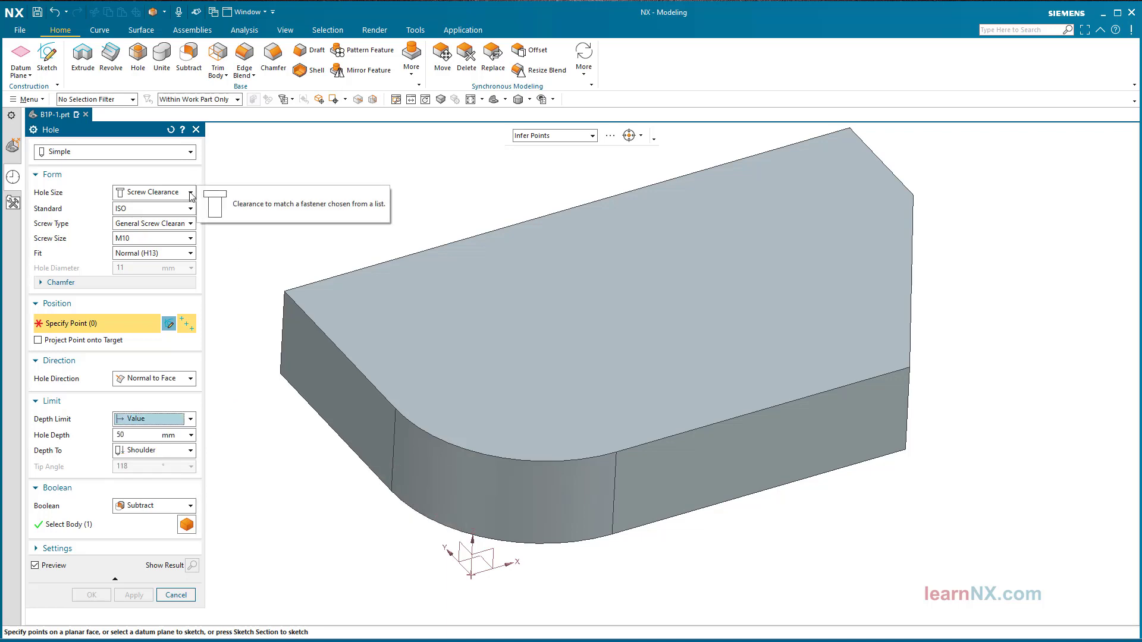
click(191, 192)
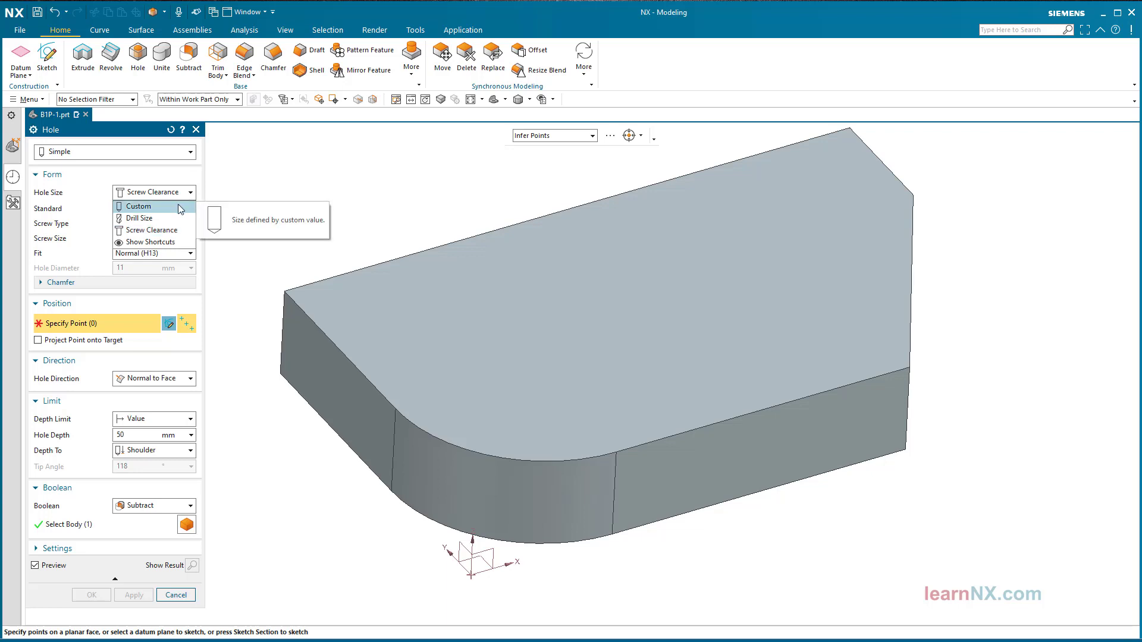
- Make the hole a custom 16 mm diameter cut Through Body
click(177, 205)
click(113, 209)
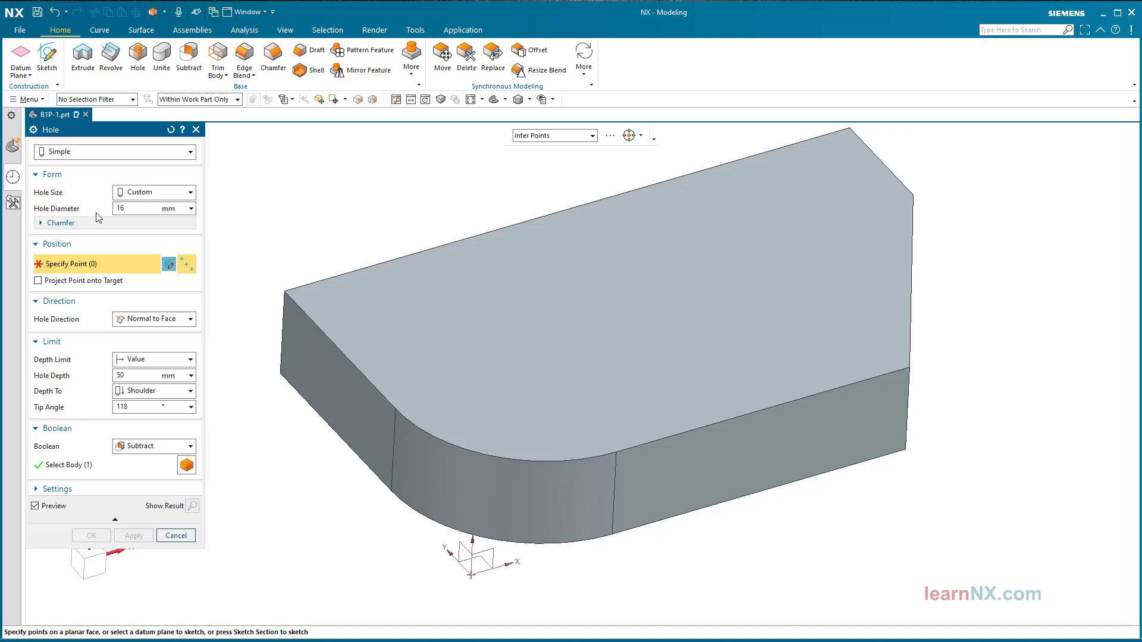
click(162, 361)
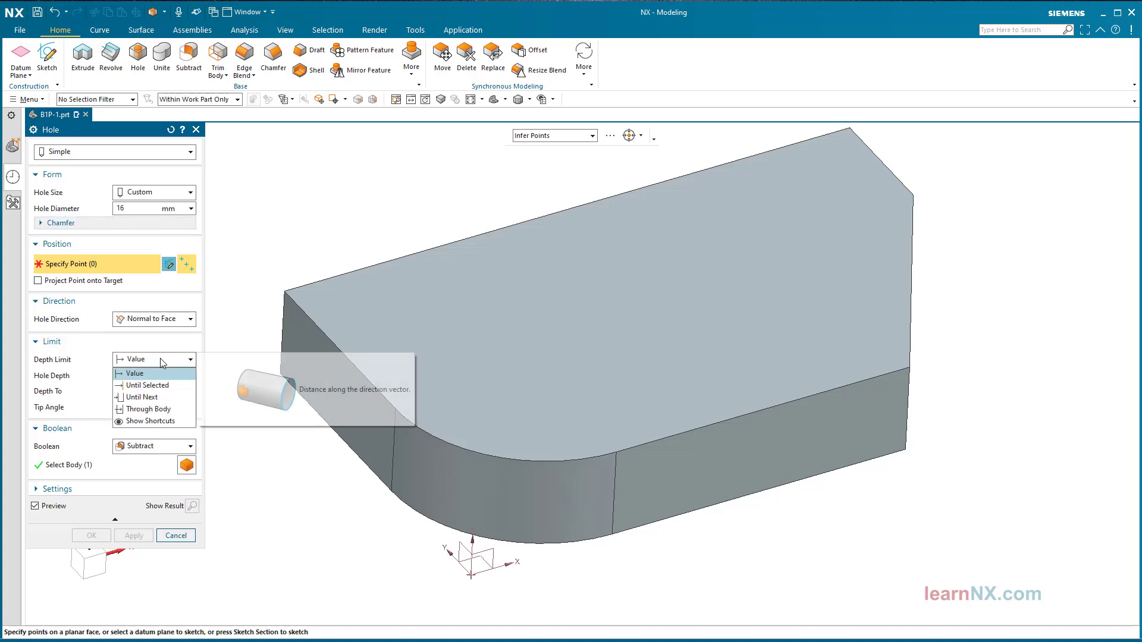
click(173, 408)
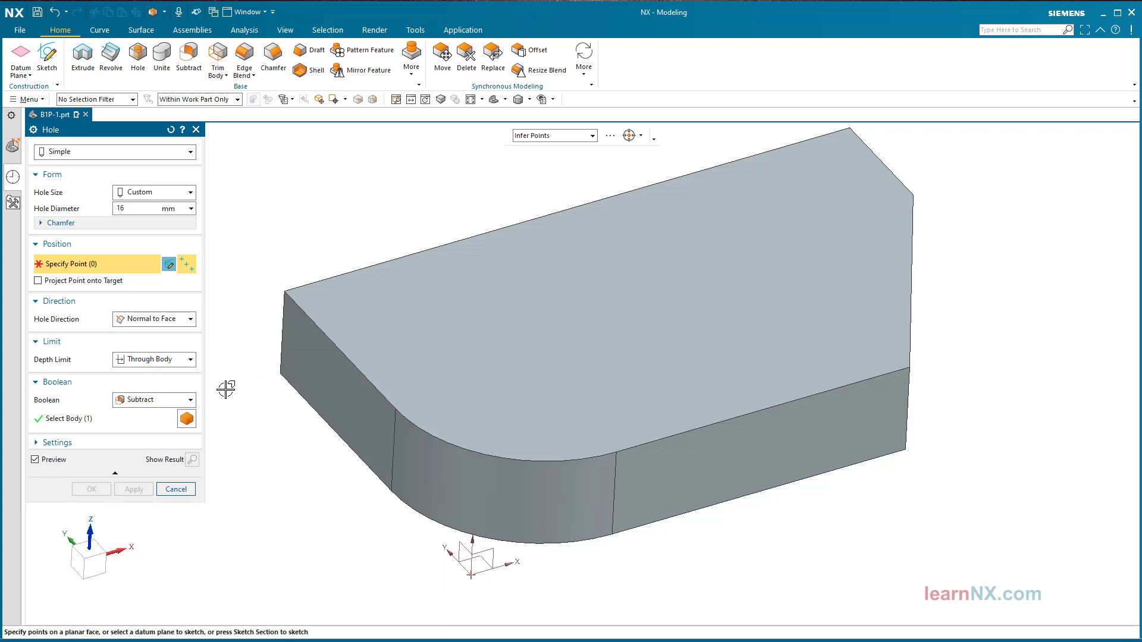
- Check the point inference options, then the snap point options, for placing the hole
click(593, 136)
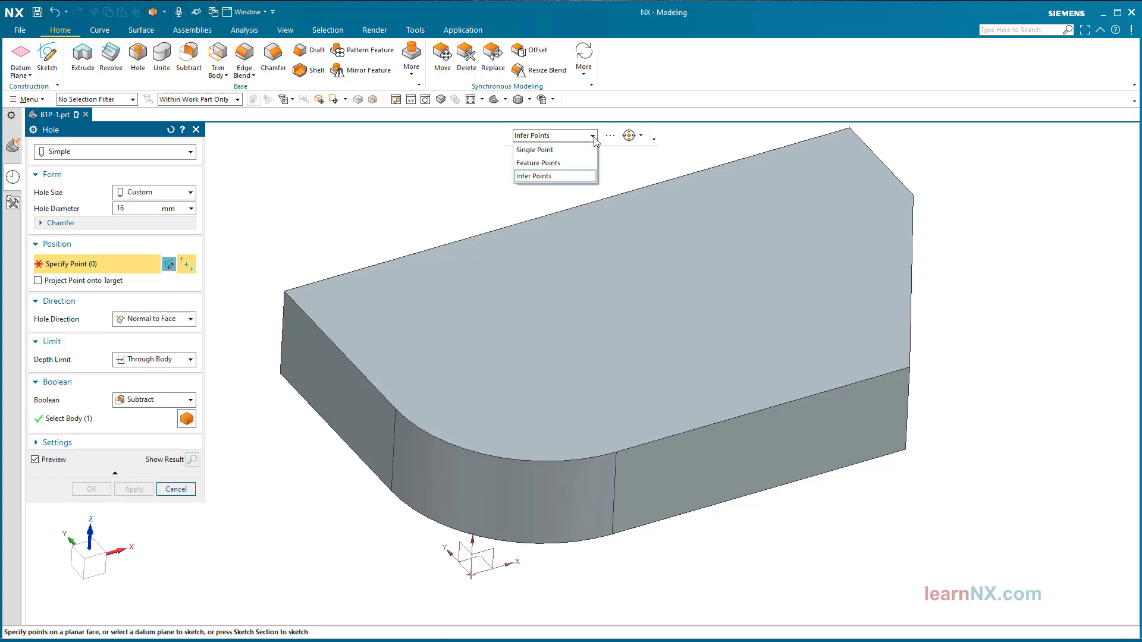
click(570, 177)
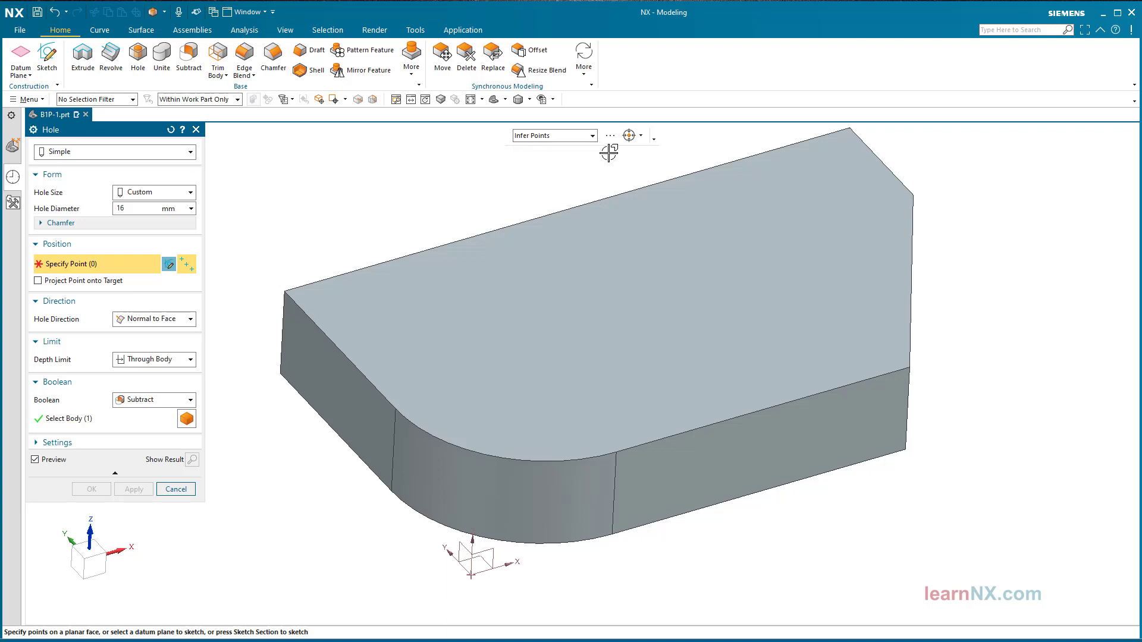
click(642, 137)
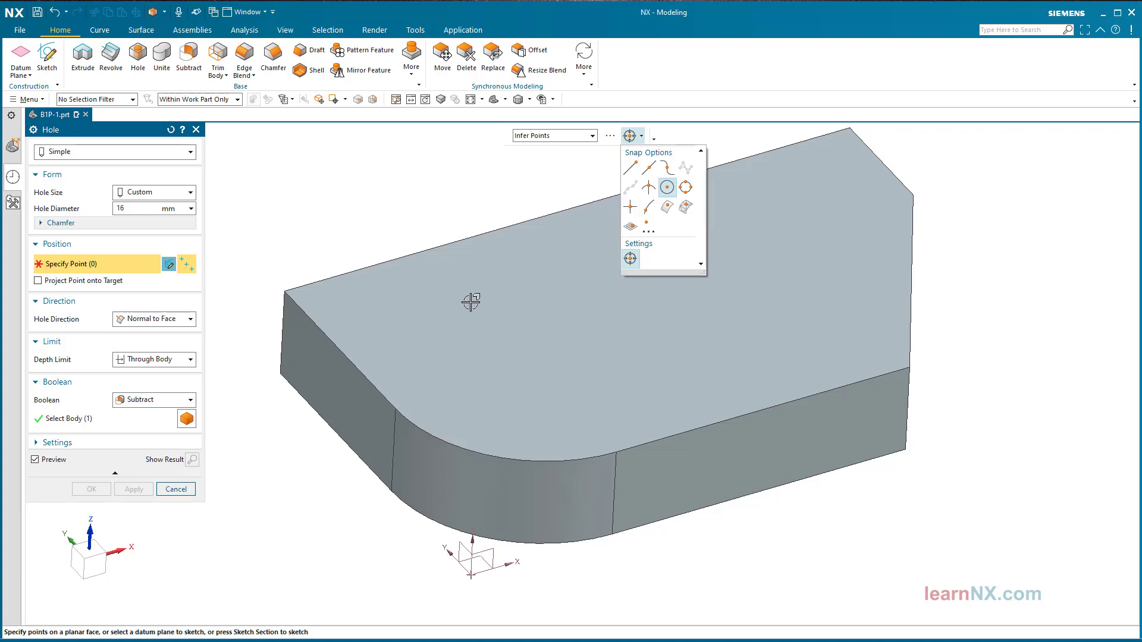
- Place the 16 mm Through Body hole at the blend arc's centre and create it
click(428, 433)
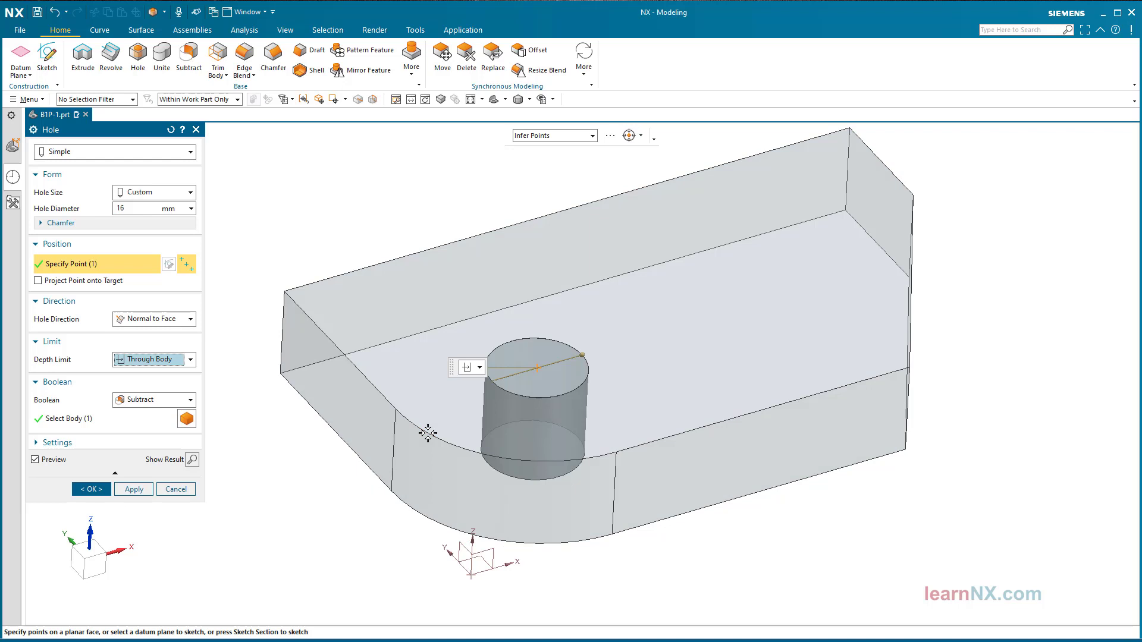
mouse_move(582, 355)
mouse_down()
mouse_move(620, 331)
mouse_move(550, 354)
mouse_move(583, 347)
mouse_up()
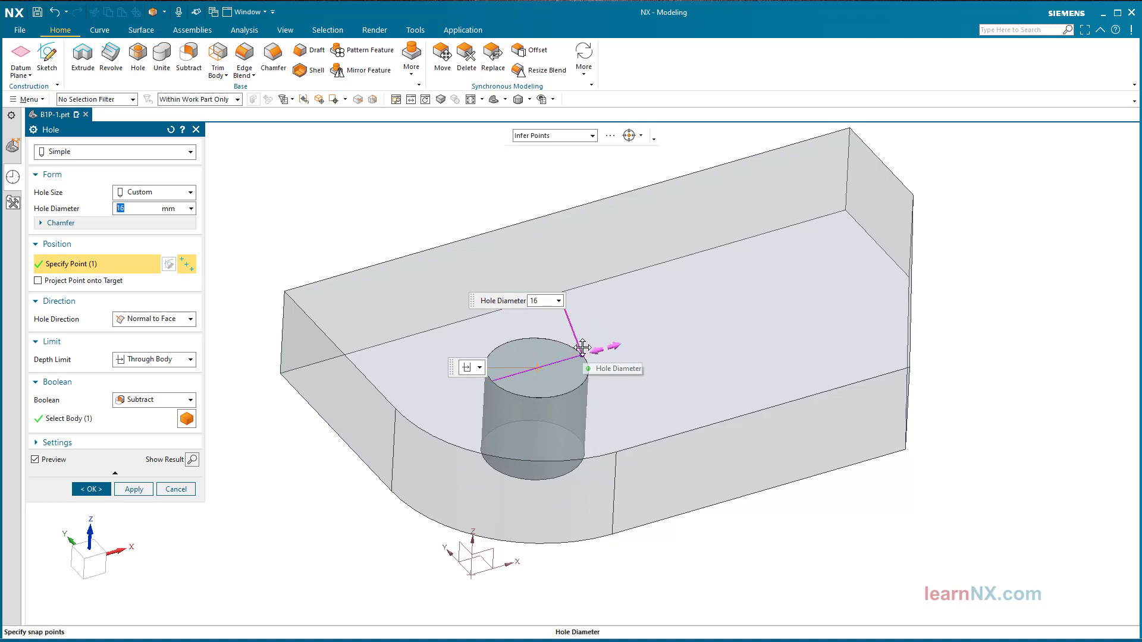
click(477, 369)
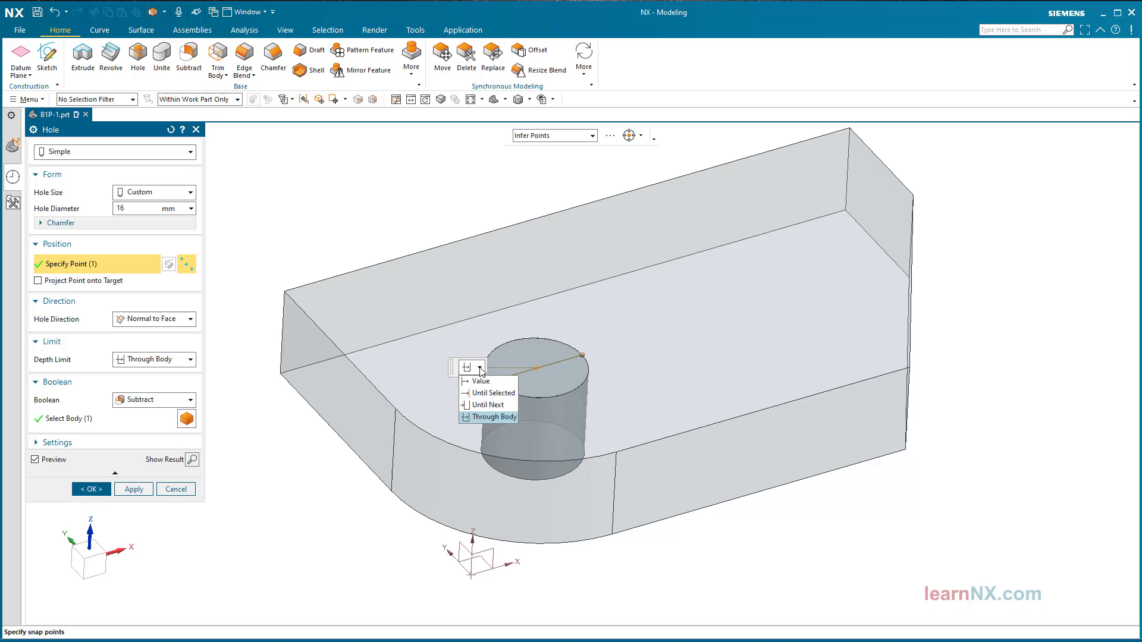
click(481, 369)
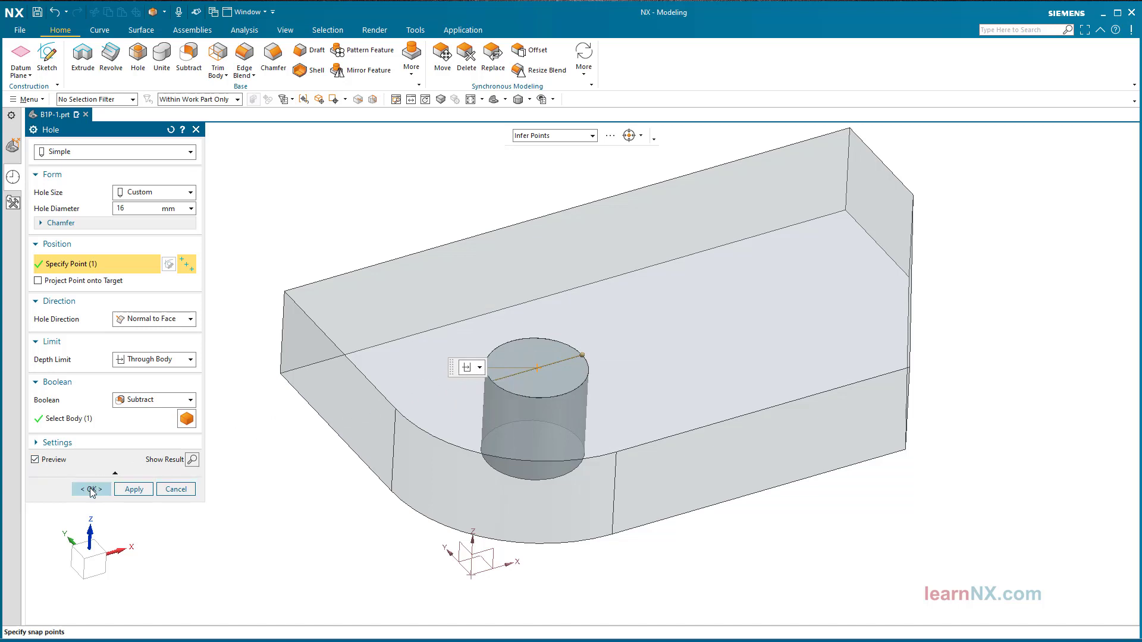
click(92, 490)
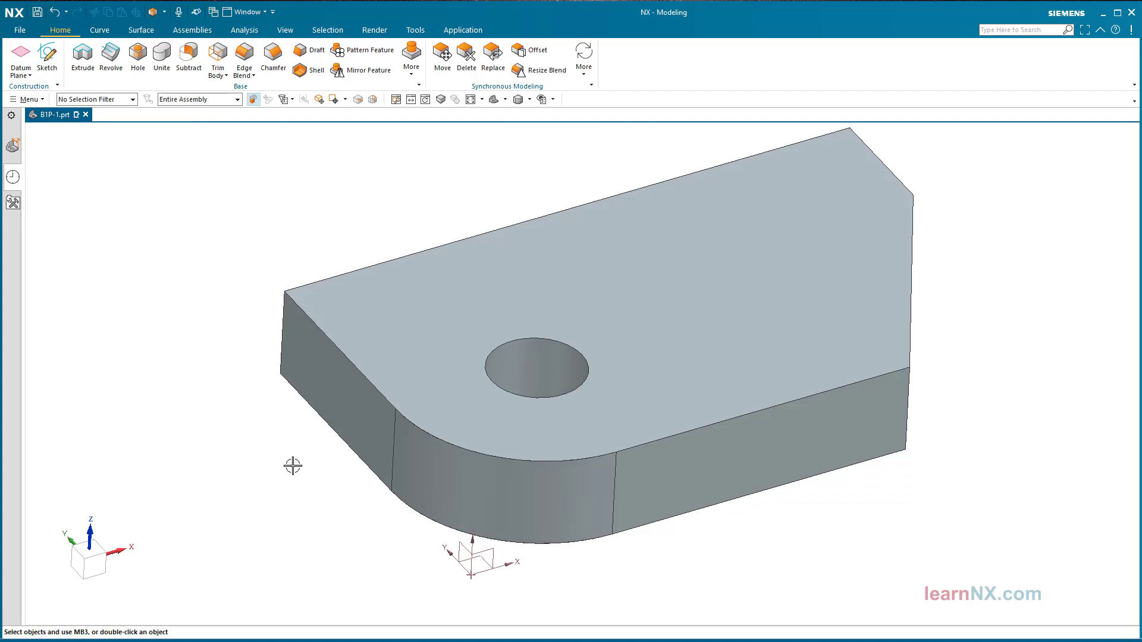
- Change the corner blend radius, then undo both that edit and the hole
double_click(423, 471)
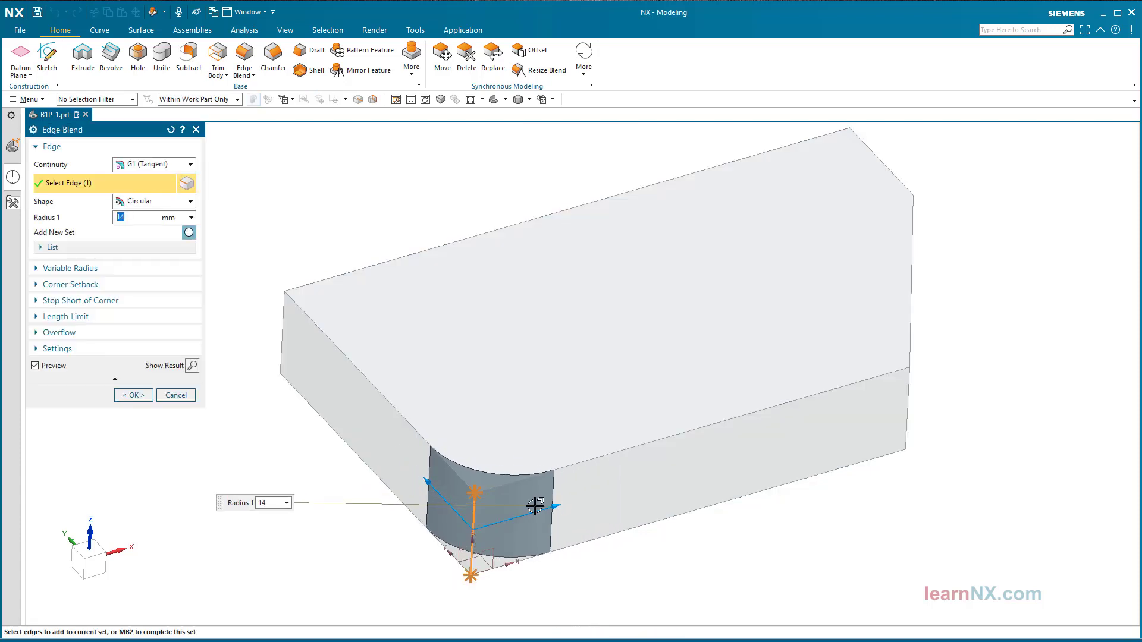
click(133, 395)
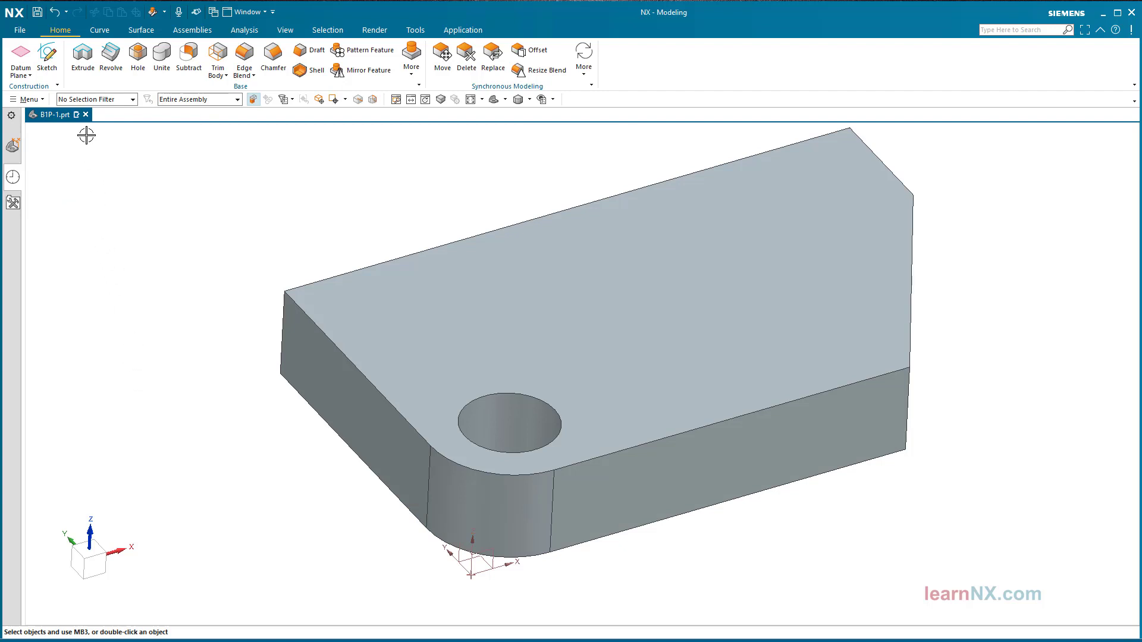
click(54, 13)
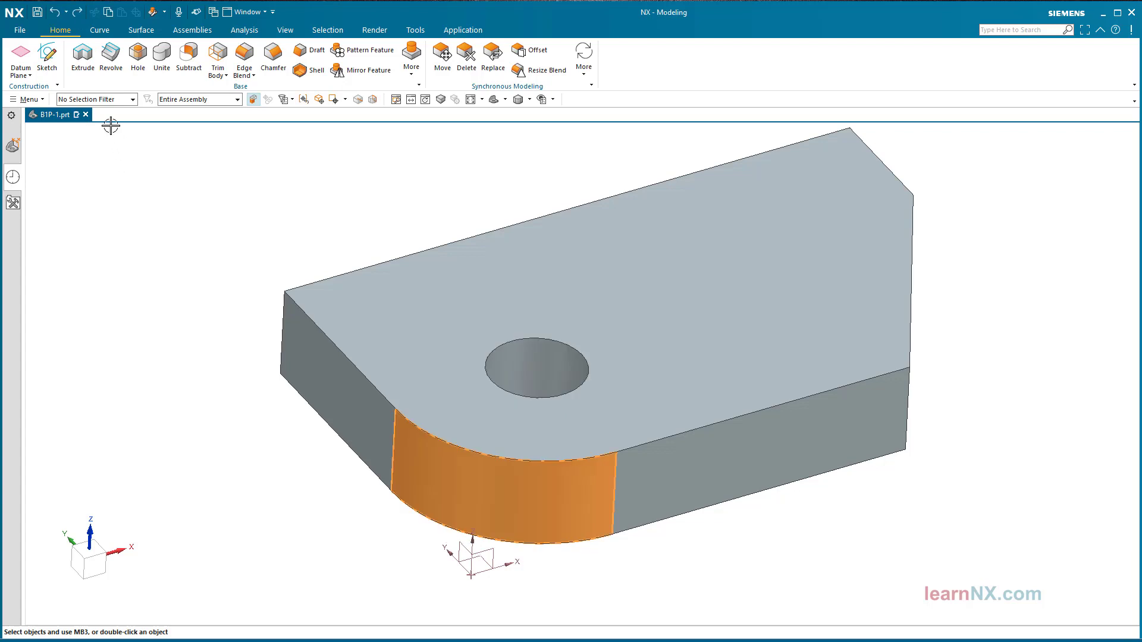
click(55, 13)
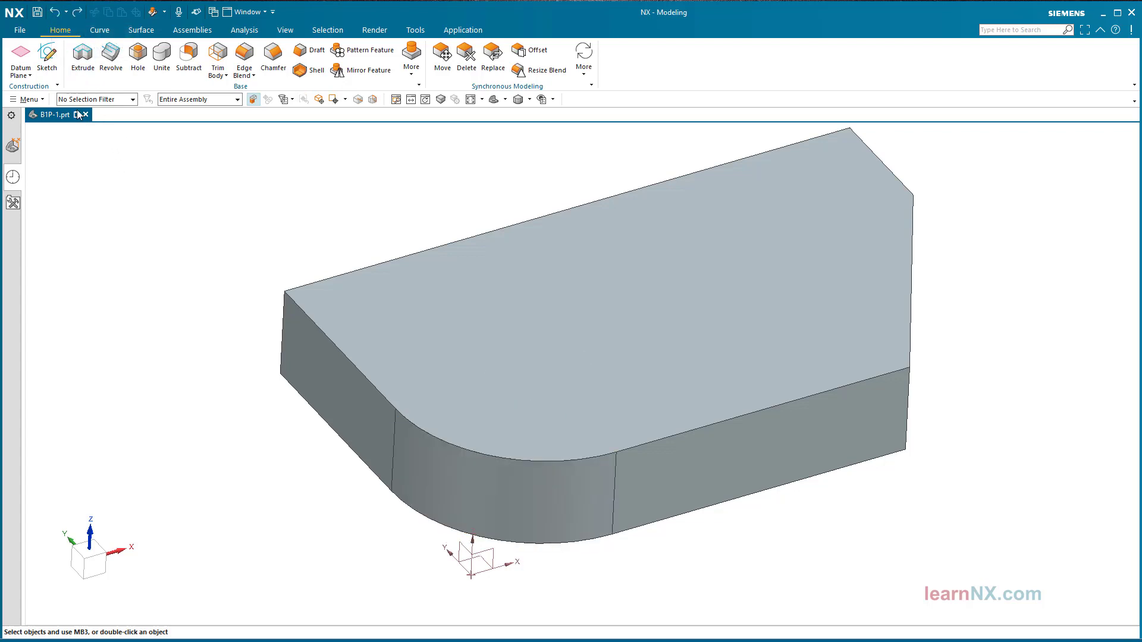
- Create a new hole snapped to the corner's Arc Center via QuickPick
click(137, 56)
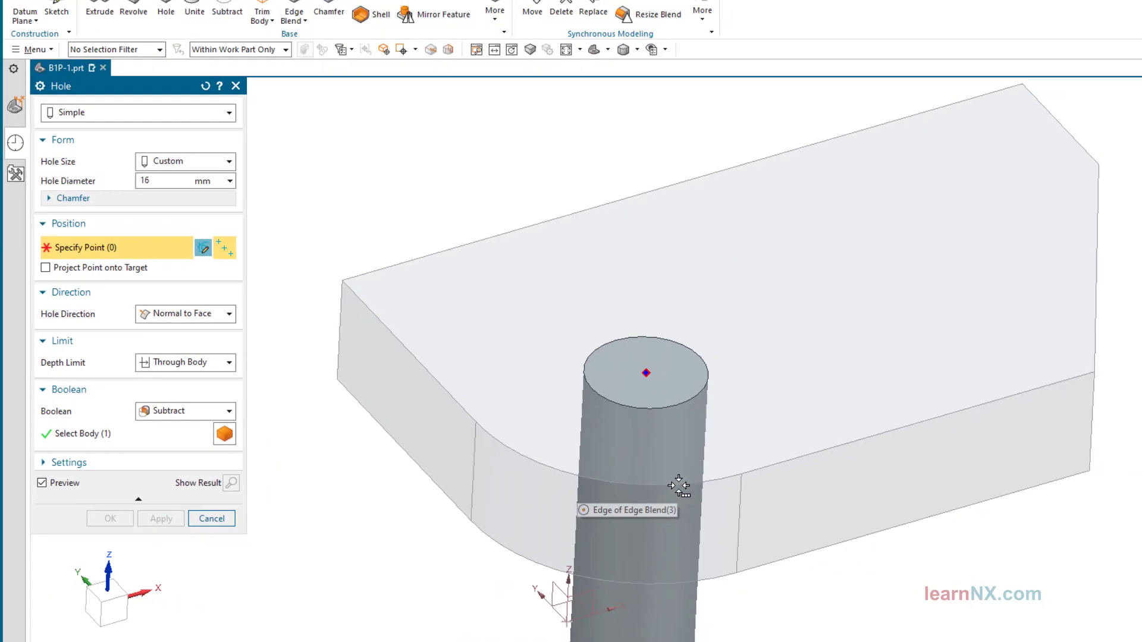
click(543, 435)
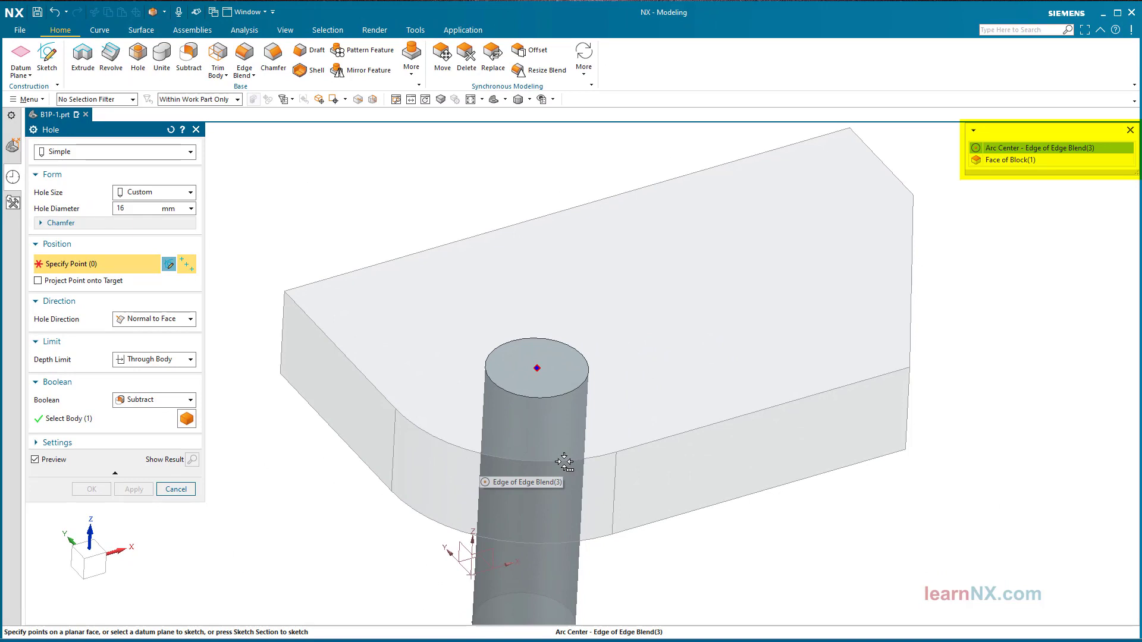
click(1000, 154)
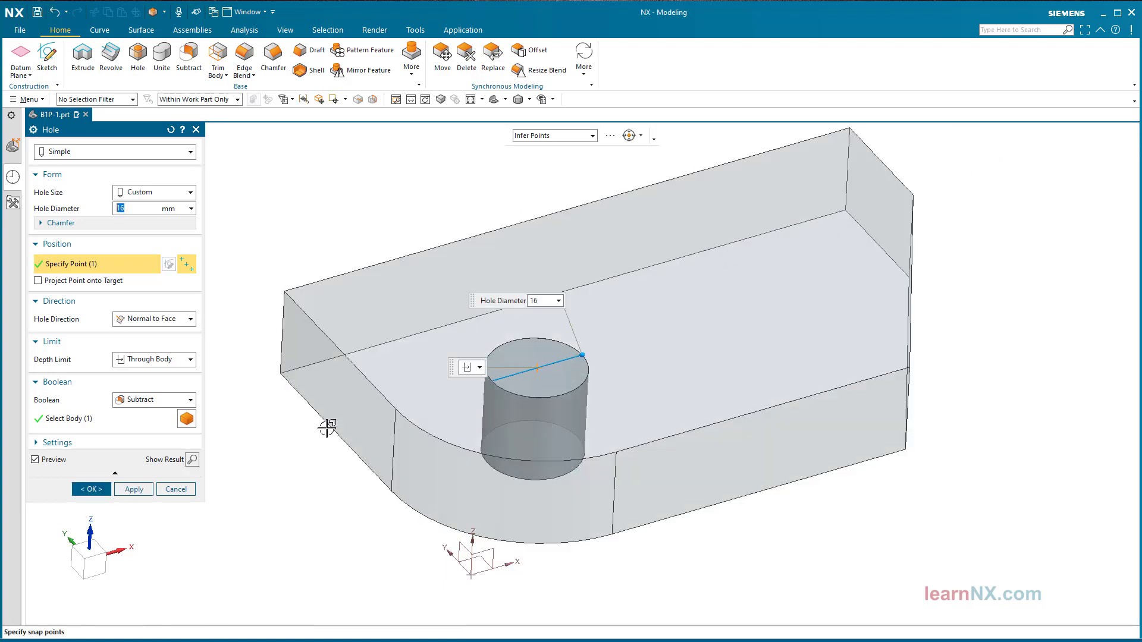
click(90, 491)
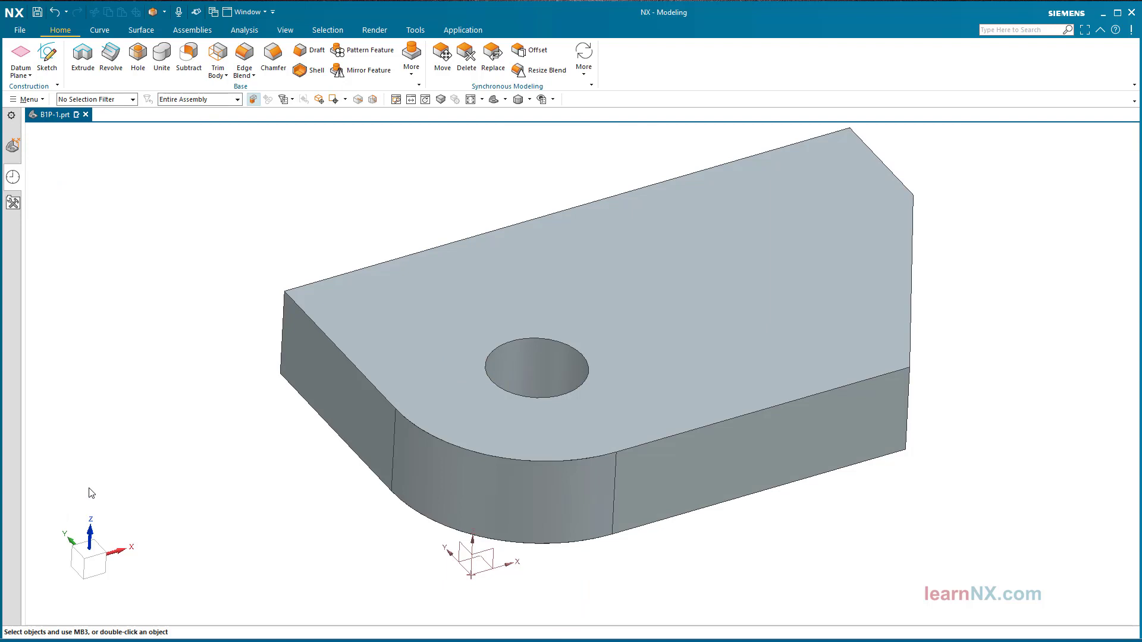
- Set the Selection preferences' QuickPick Delay to 5, keeping QuickPick on Delay enabled
click(39, 100)
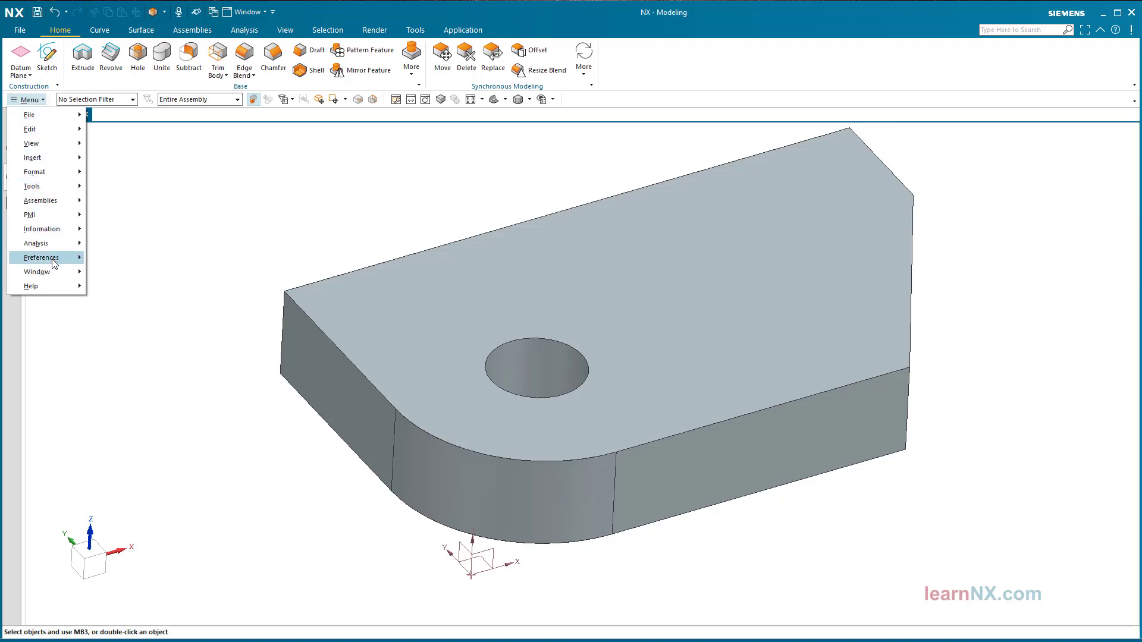
mouse_move(54, 262)
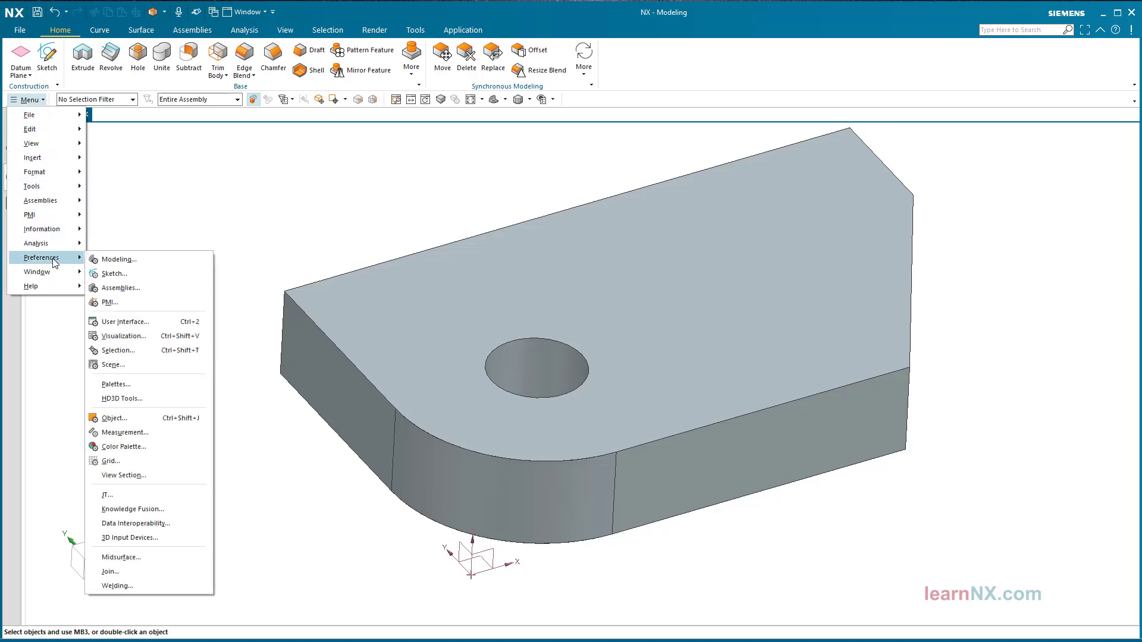
click(156, 351)
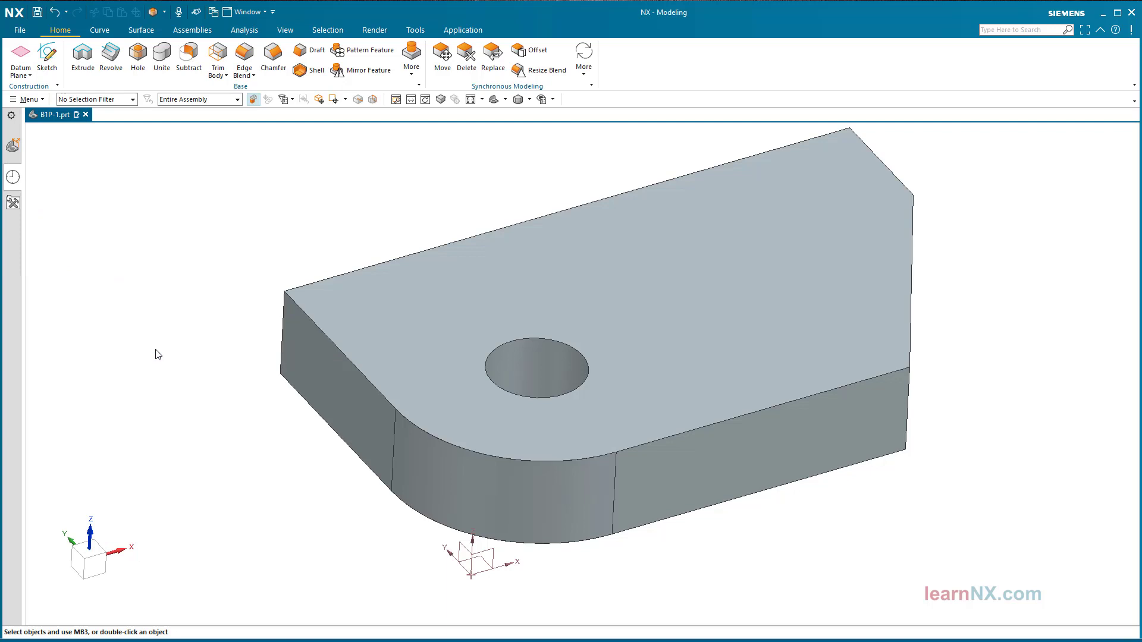
click(191, 361)
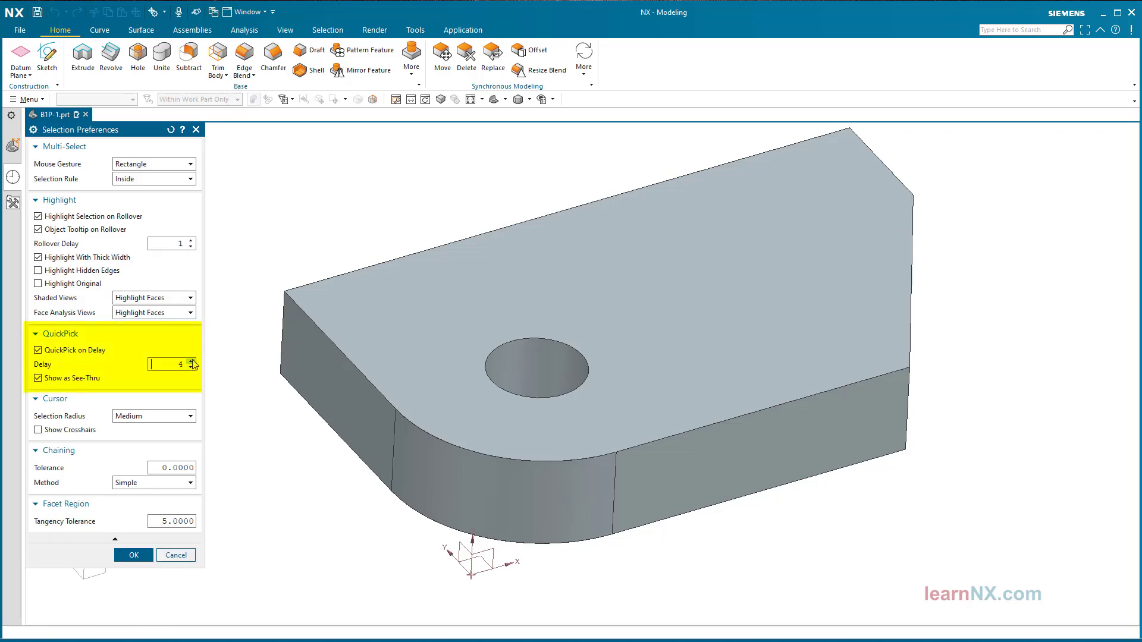
click(191, 361)
click(38, 350)
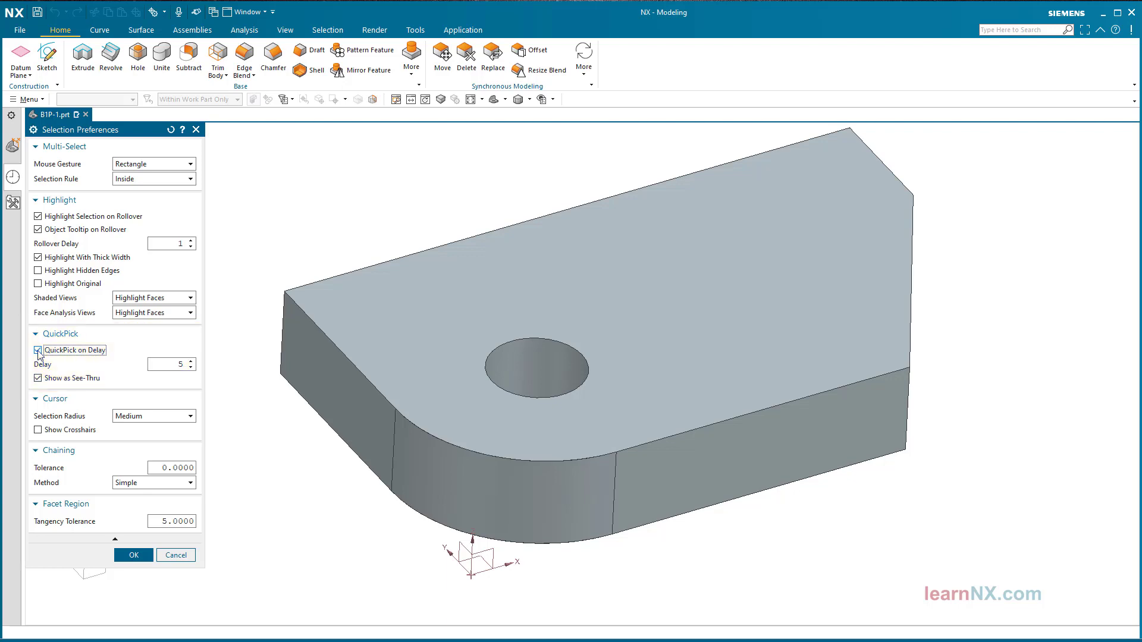
click(134, 555)
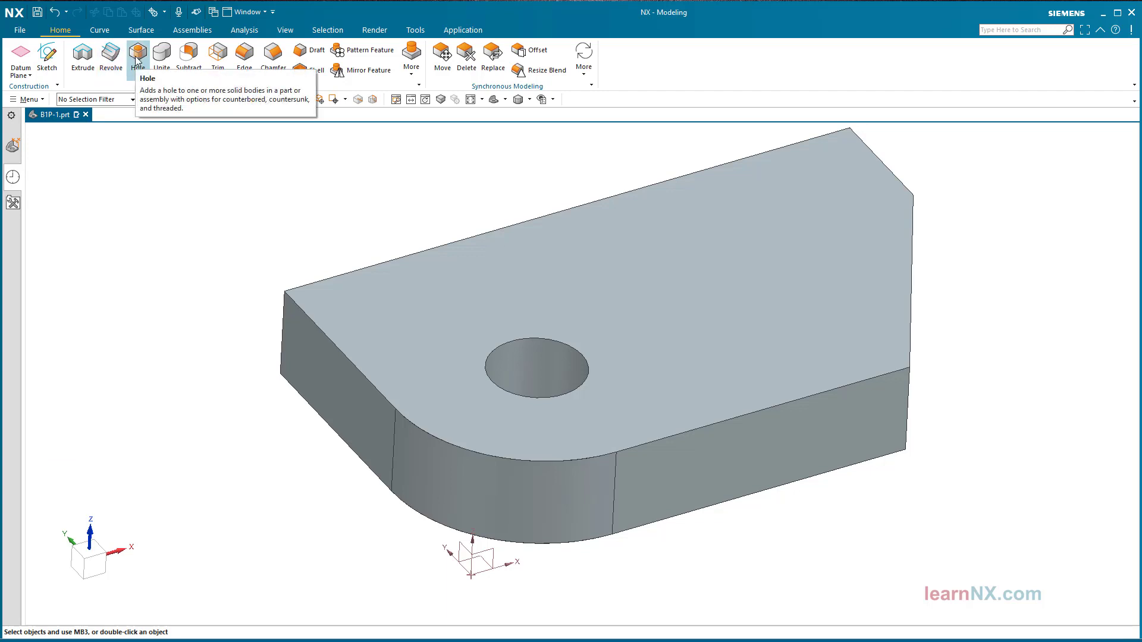
- Start a new hole with 10 mm diameter and view the plate from the top
click(138, 55)
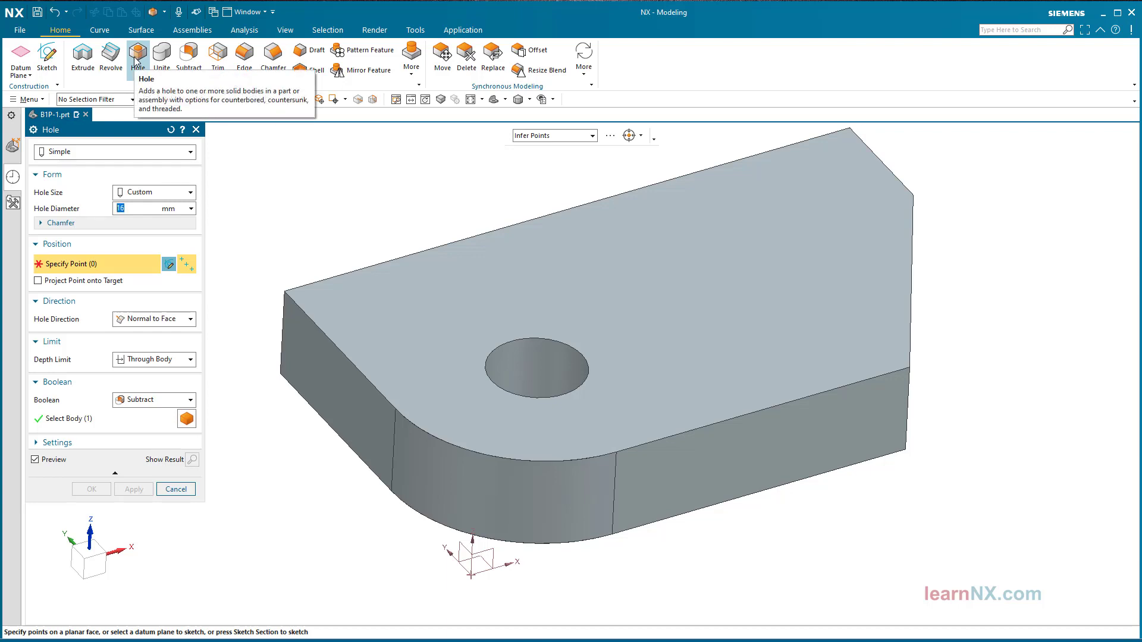
text(10)
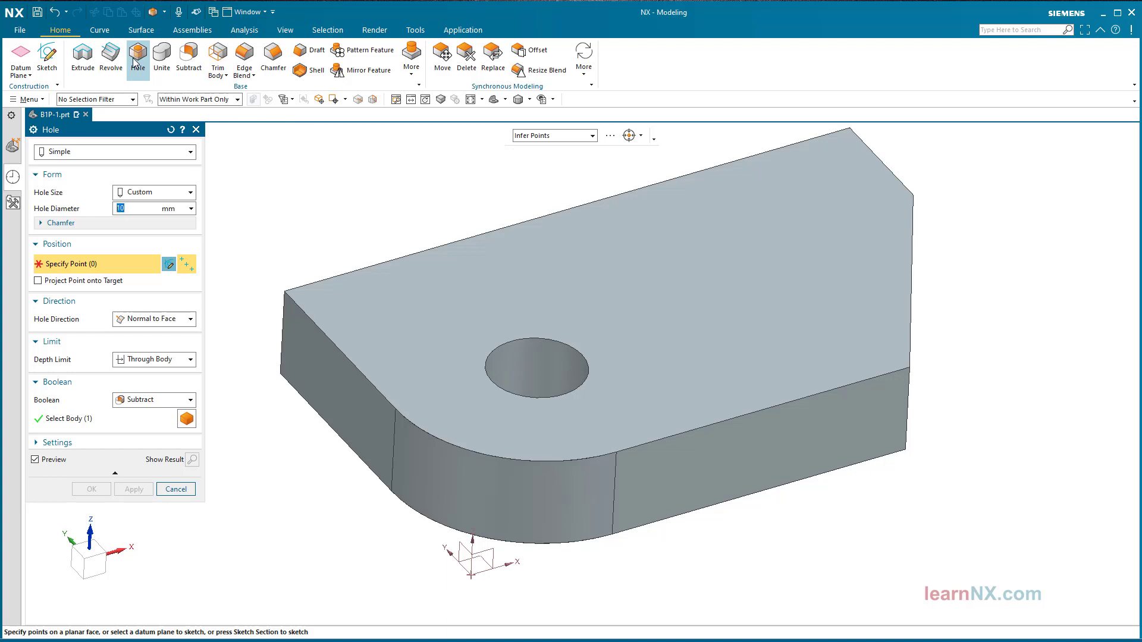
key(F8)
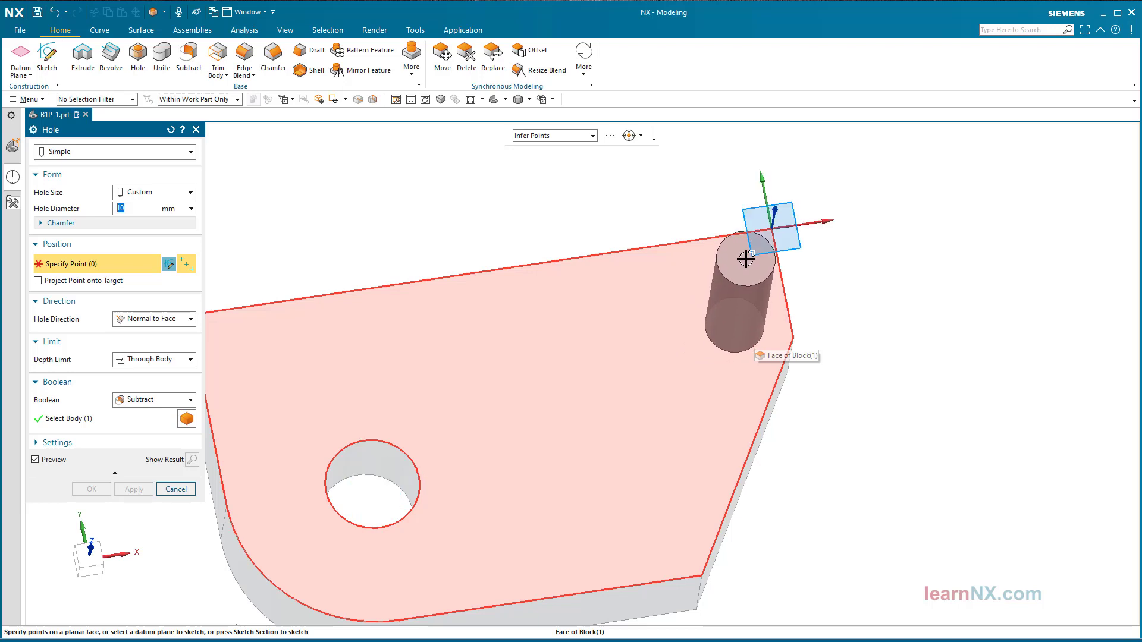
- Place the hole near the back-right corner, 15 mm from the back edge
click(746, 259)
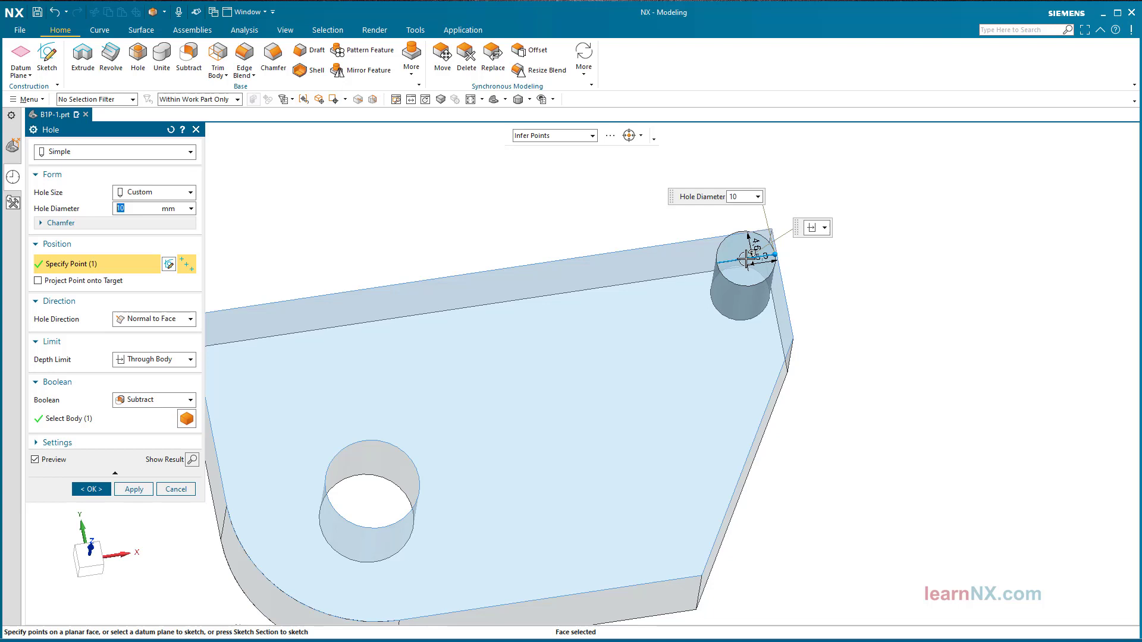
scroll(745, 260, up, 5)
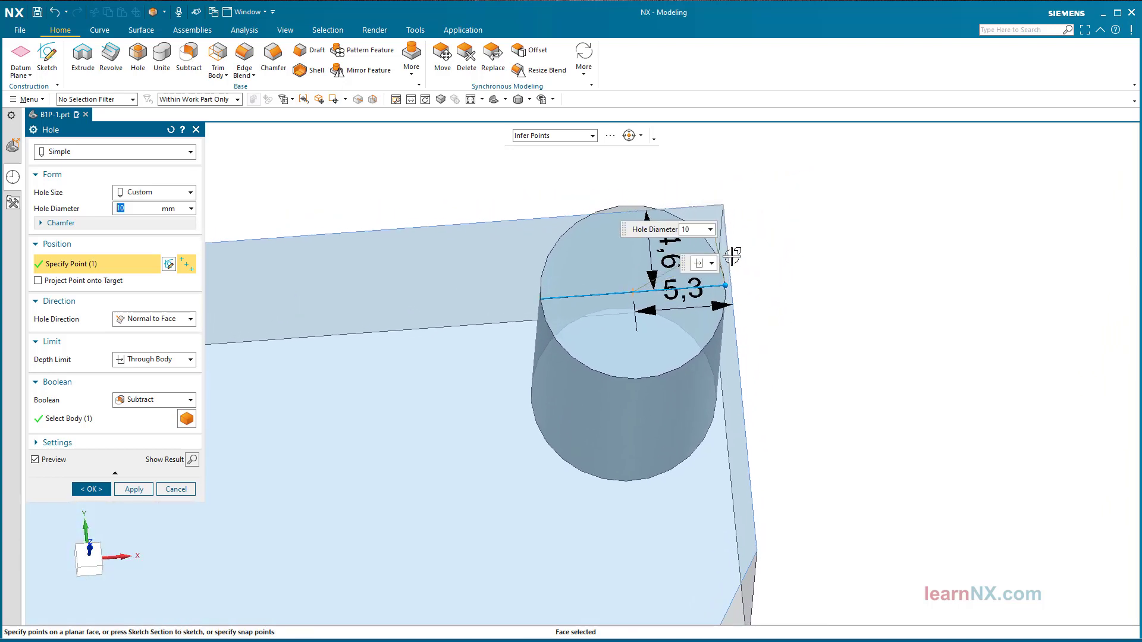
double_click(669, 247)
double_click(668, 247)
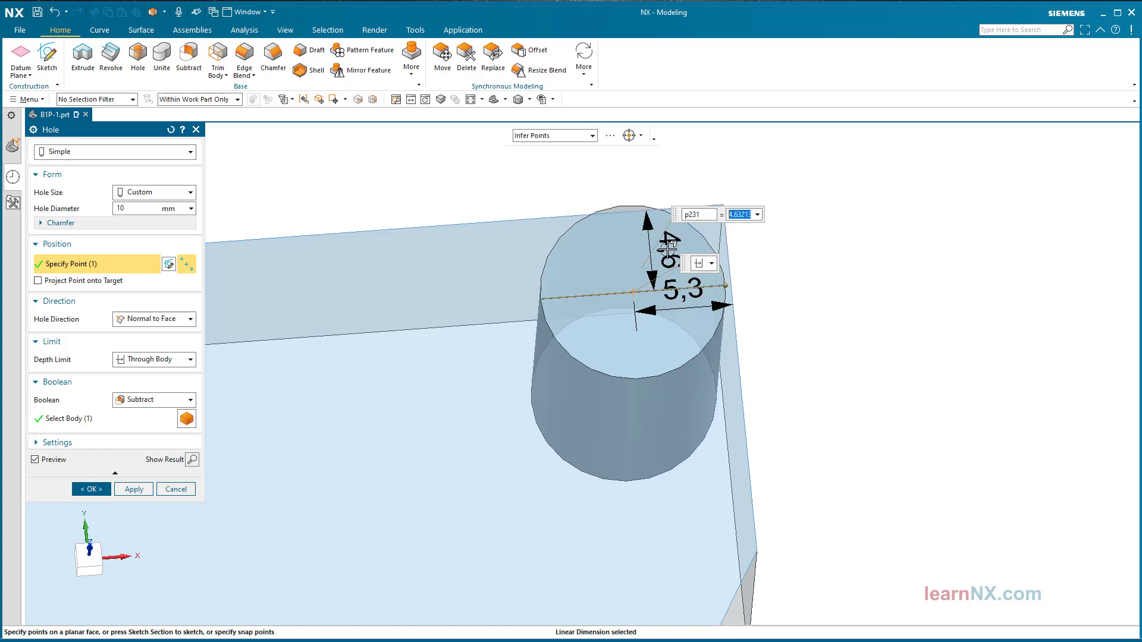
text(15)
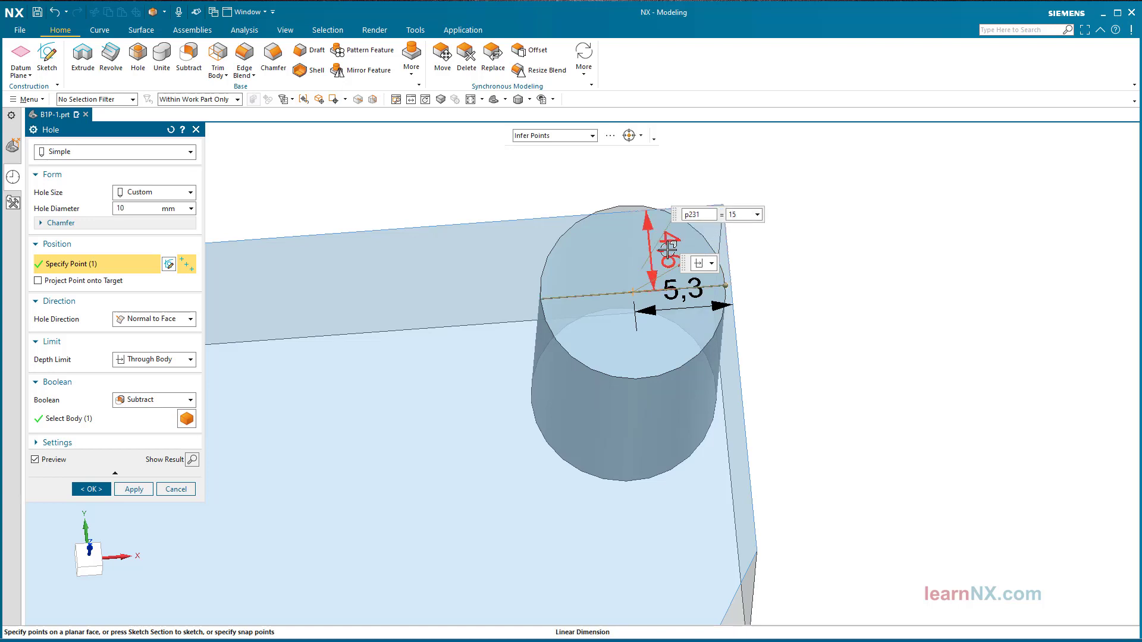
key(Return)
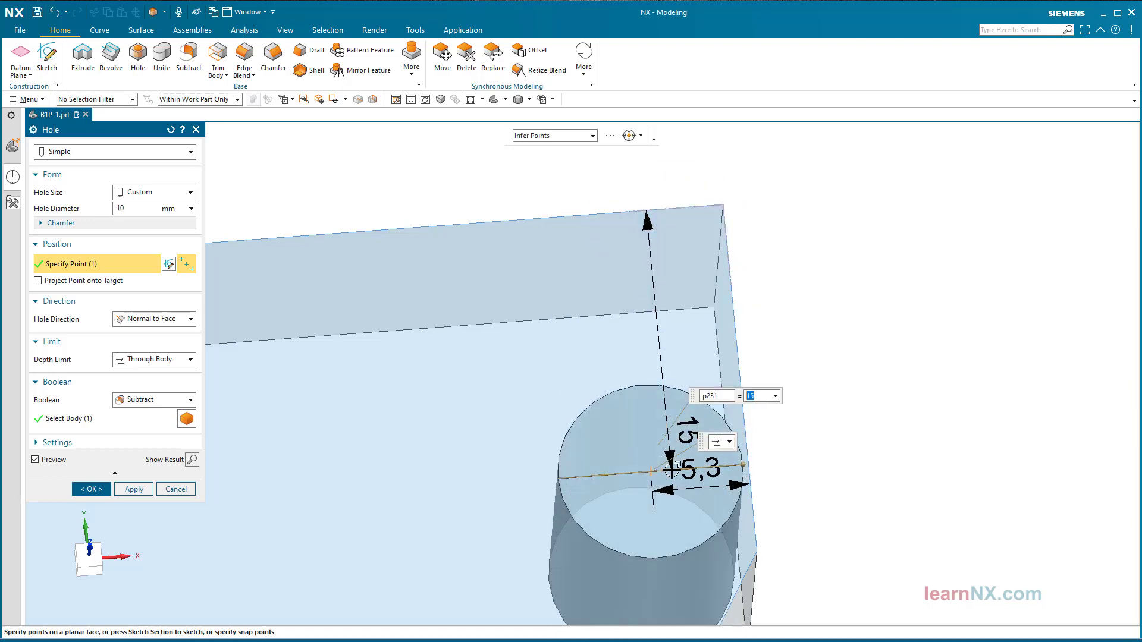
- Set the right-edge distance to 15 and create the 10 mm hole
double_click(688, 472)
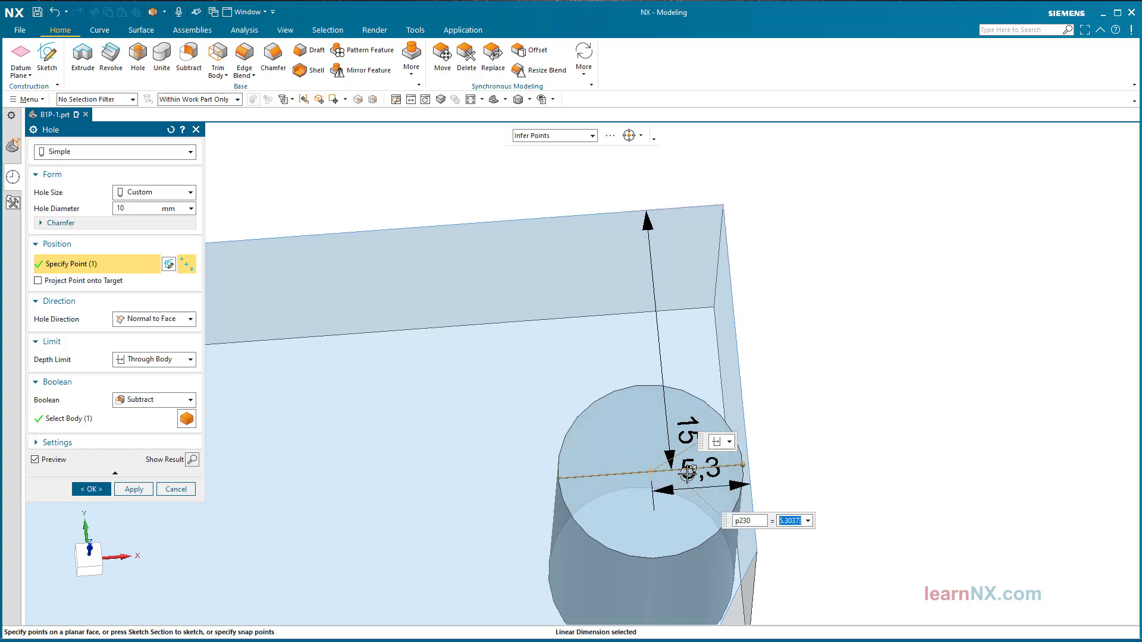
key(Return)
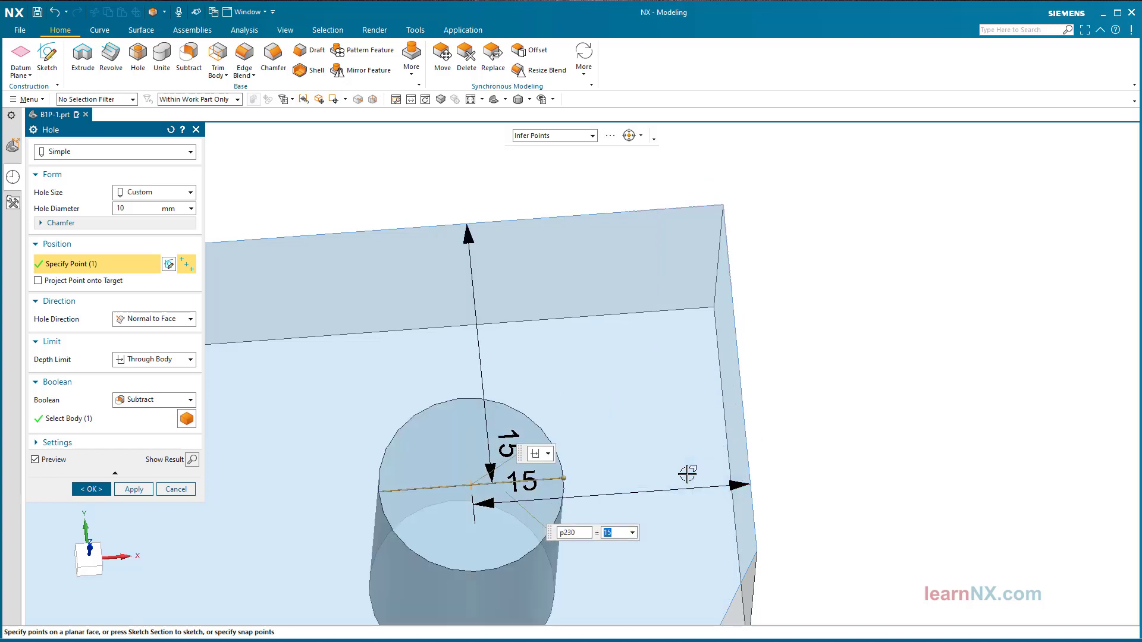
click(94, 489)
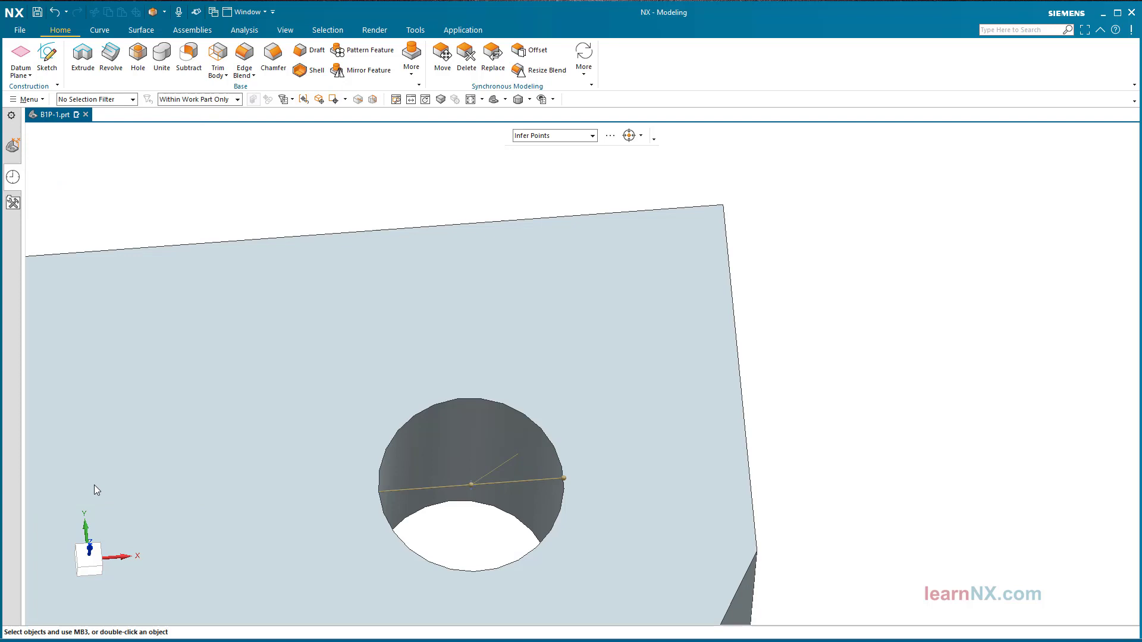
- Re-edit and regenerate the corner hole, then select the 10 mm hole
scroll(94, 485, down, 5)
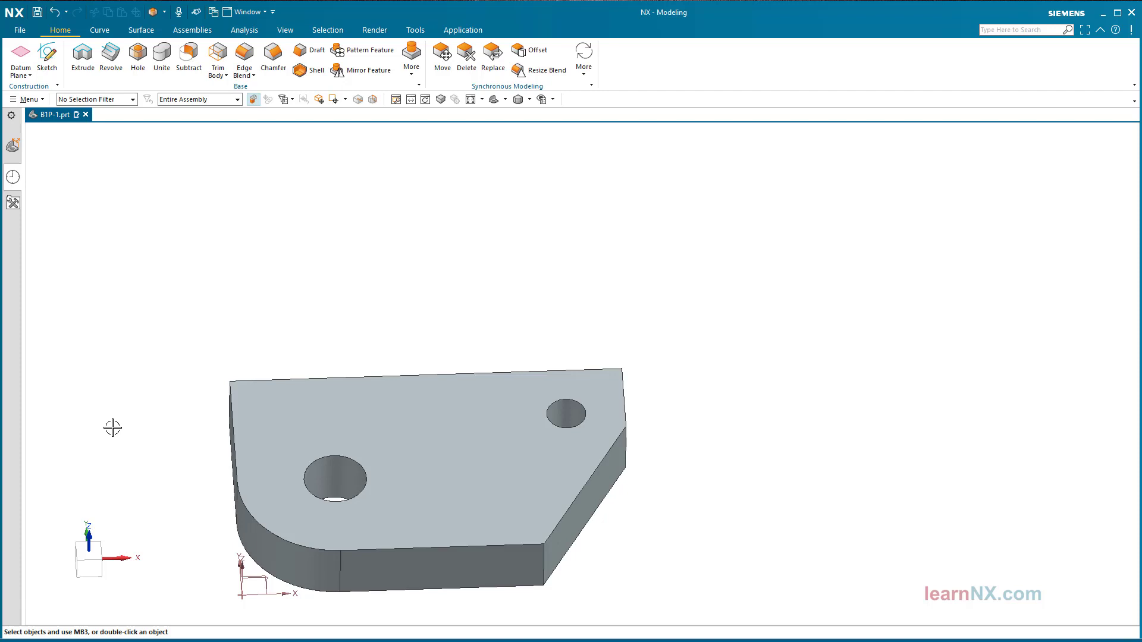
click(330, 461)
key(Delete)
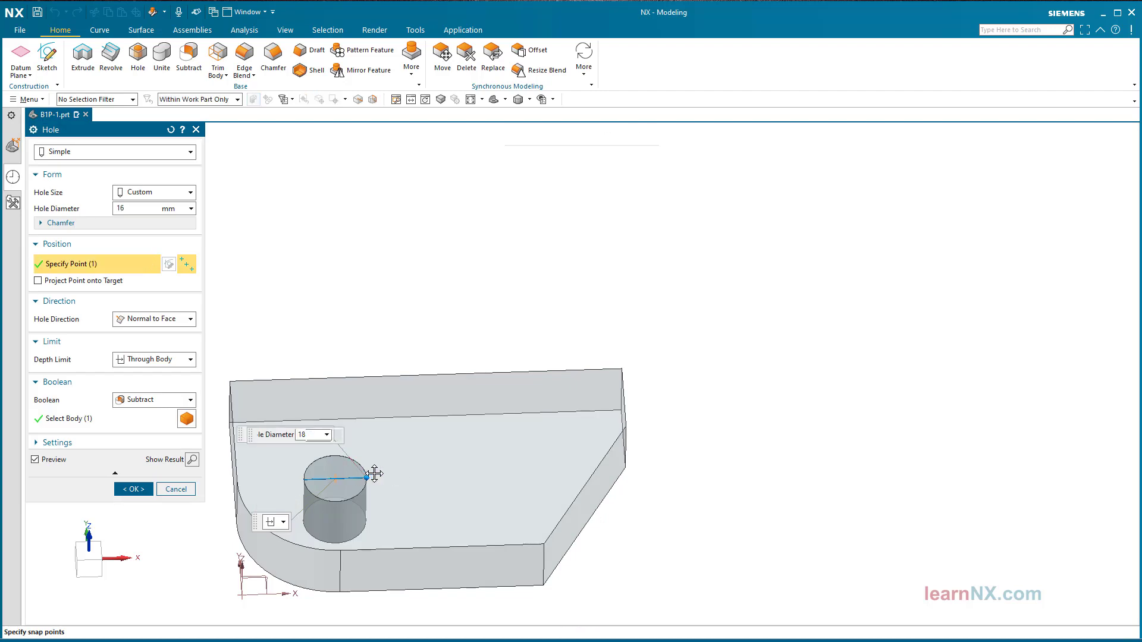
click(143, 490)
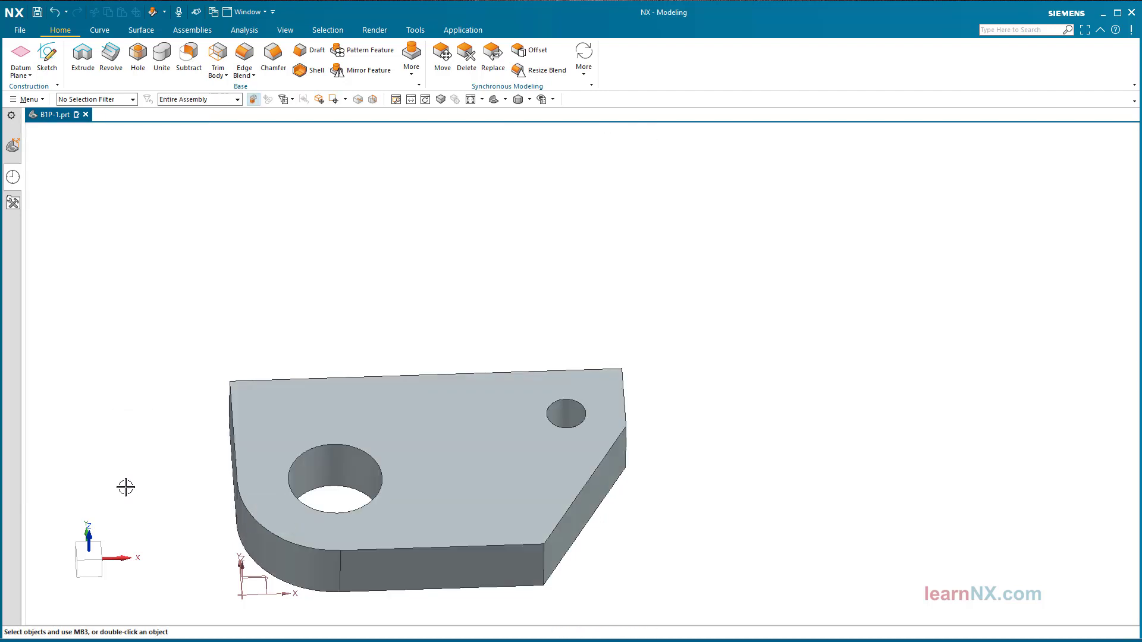
click(554, 412)
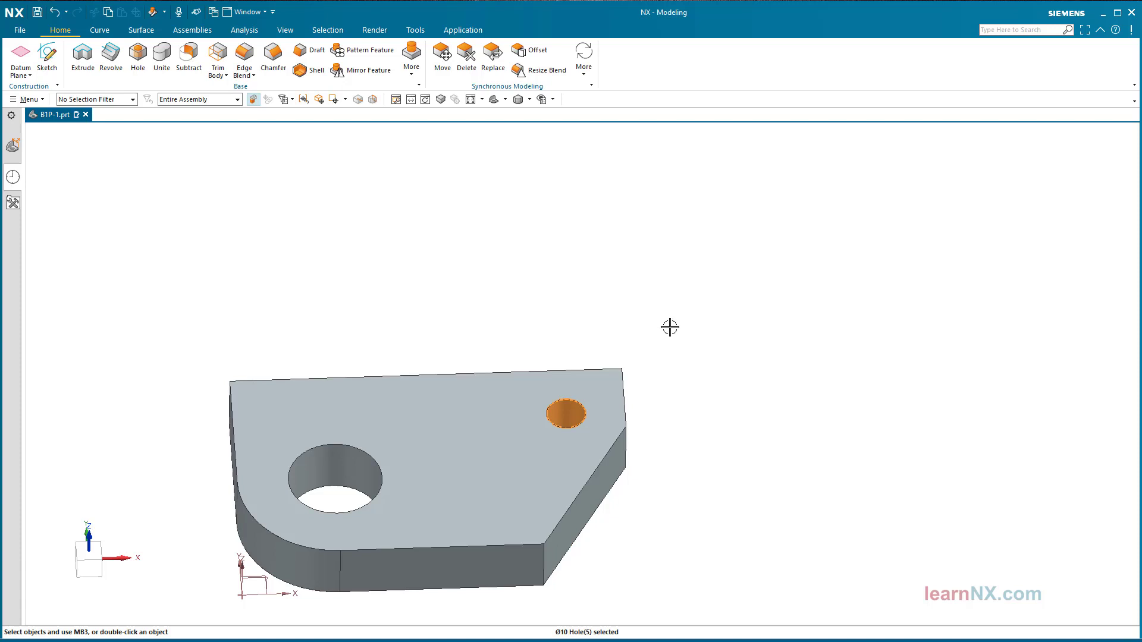
- Reopen the 10 mm hole, add a second point to its left, and edit its 17.9 dimension
click(652, 339)
double_click(564, 414)
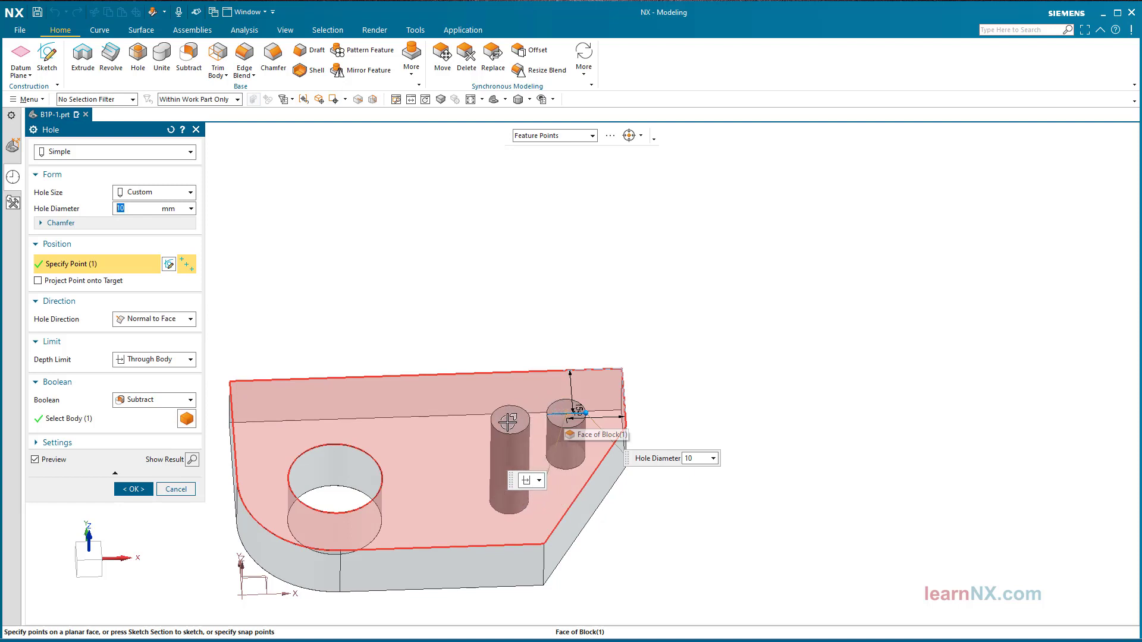
click(508, 424)
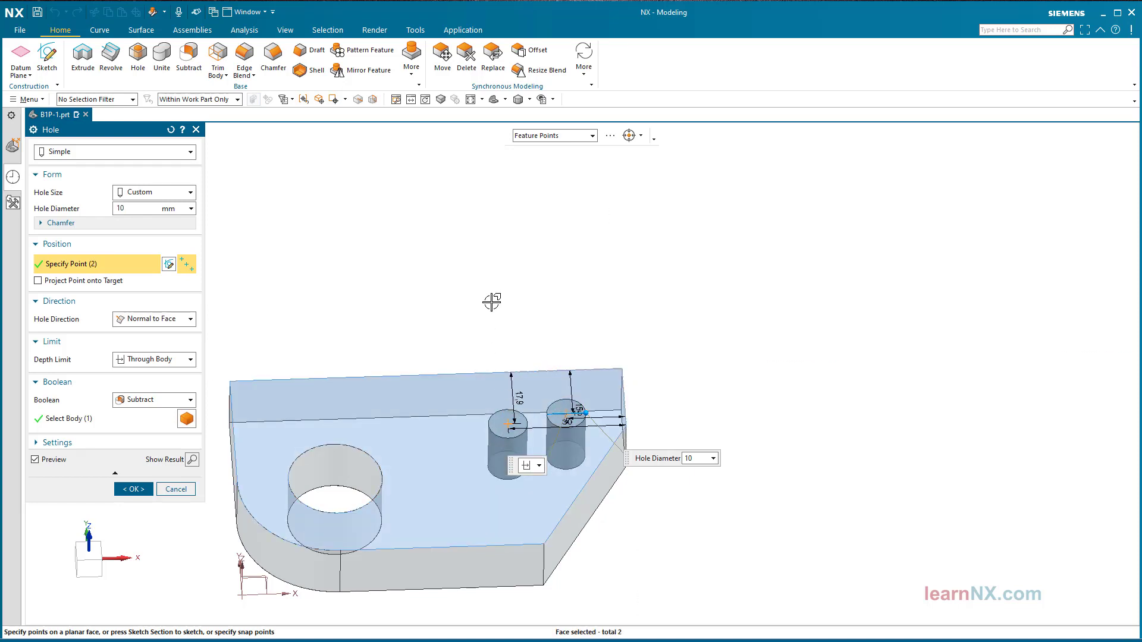
double_click(515, 395)
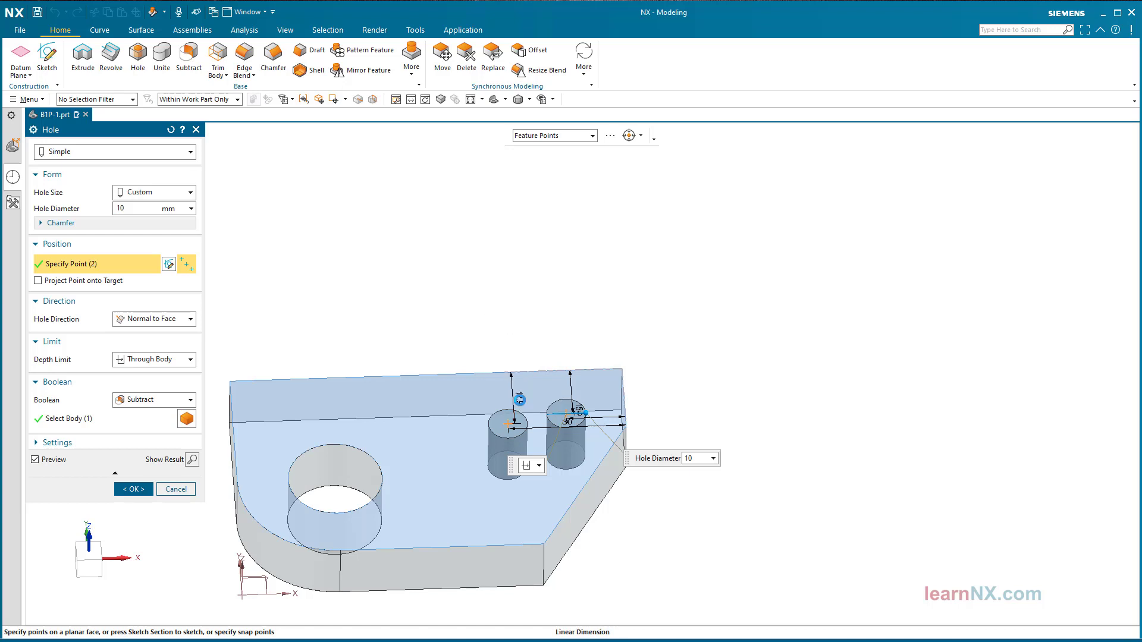